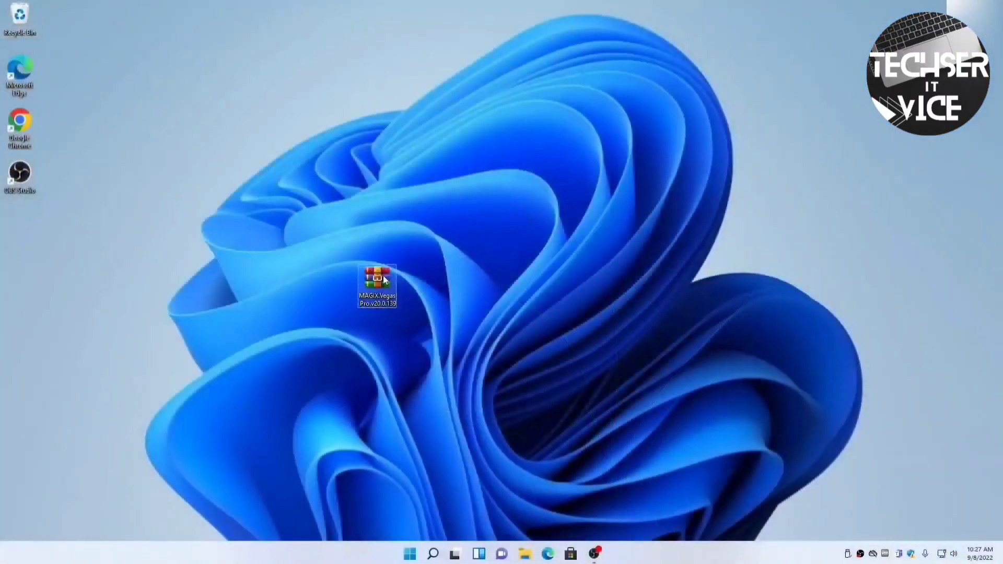
Open the Vegas Pro RAR with its password, drag the MAGIX.Vegas.Pro exe to the desktop, and close WinRAR
double_click(384, 275)
text(1234)
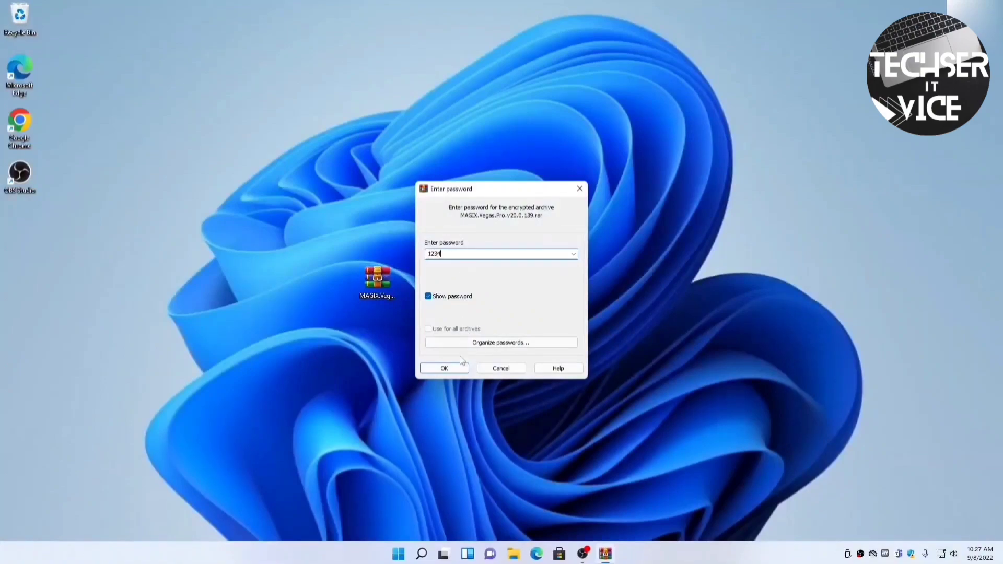
click(444, 368)
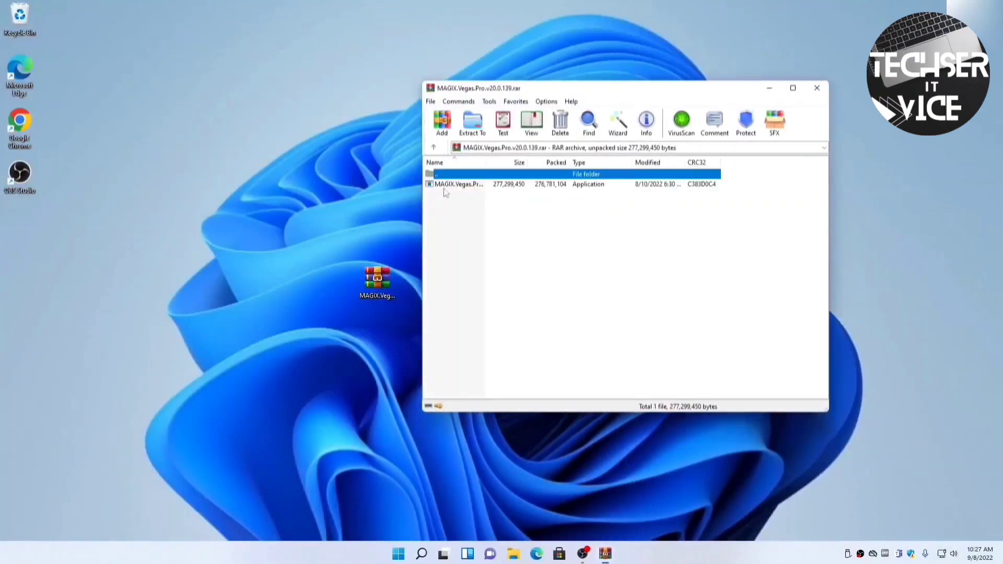
drag(453, 189, 294, 236)
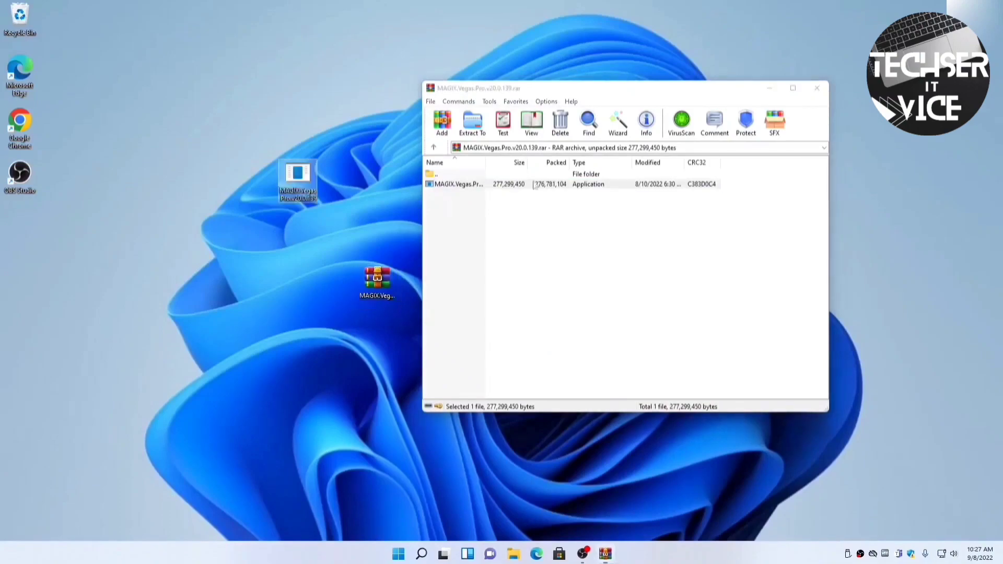
click(818, 88)
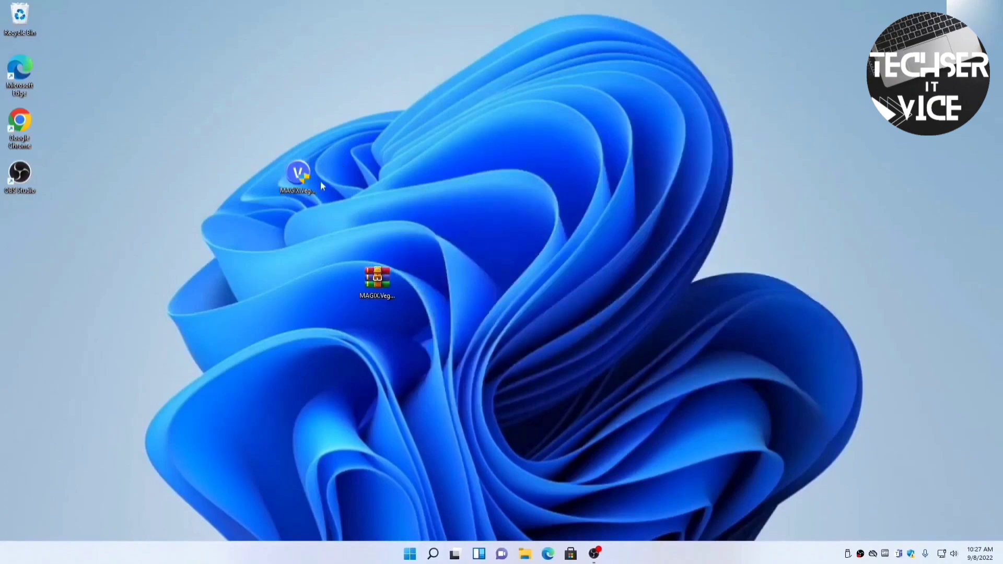
Run the Vegas Pro installer in English and install v20.0.139 into the default folder
click(303, 178)
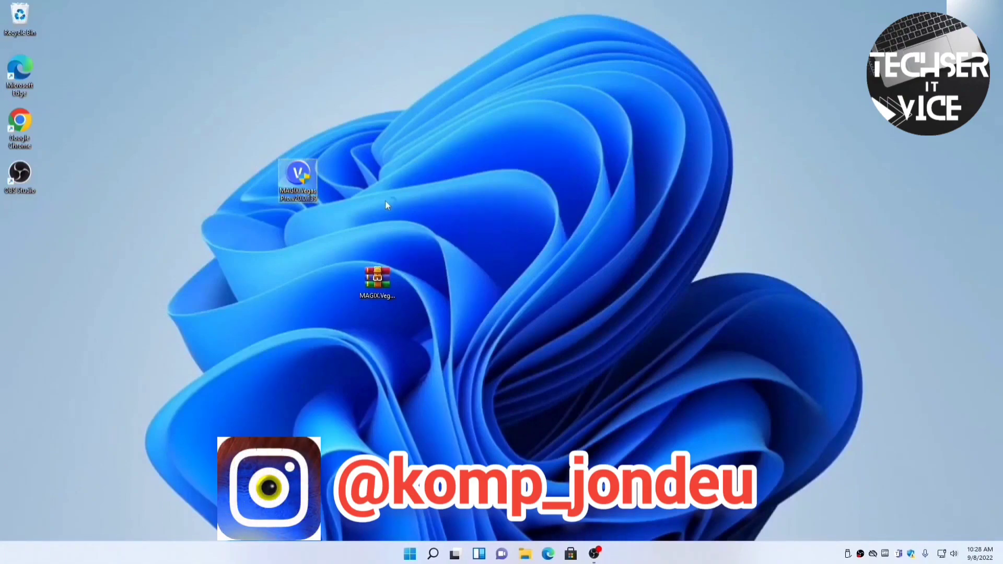
key(Return)
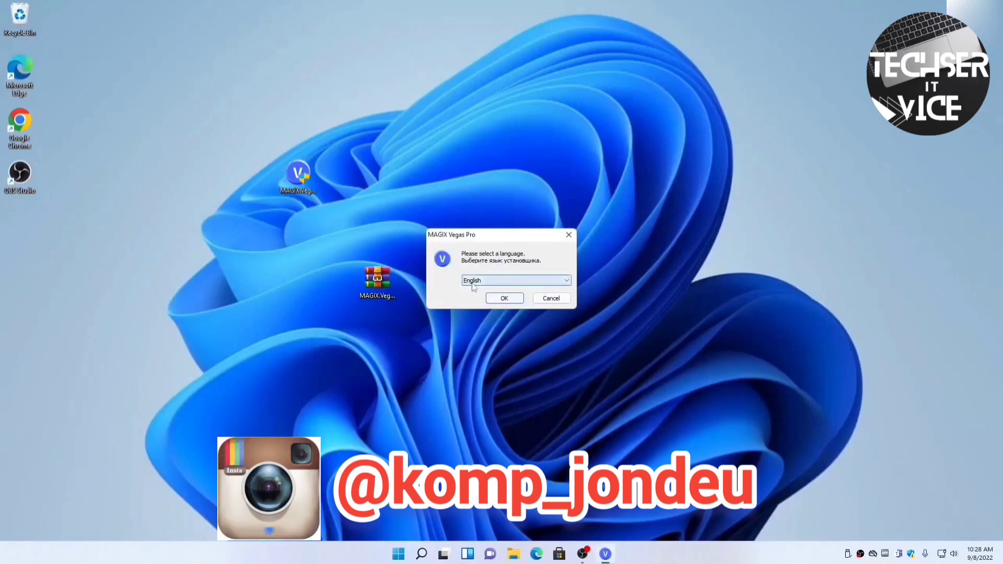
click(500, 295)
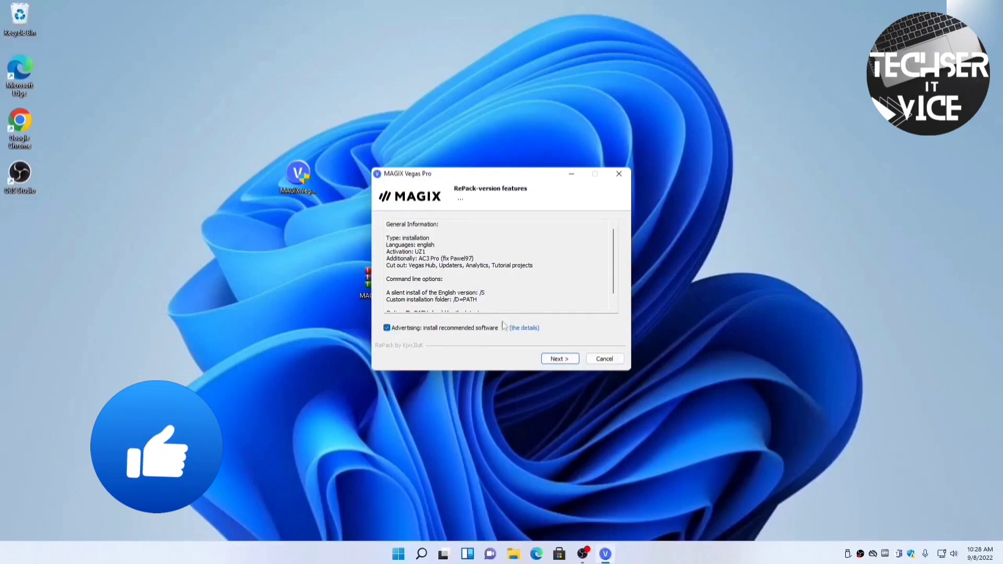
click(559, 359)
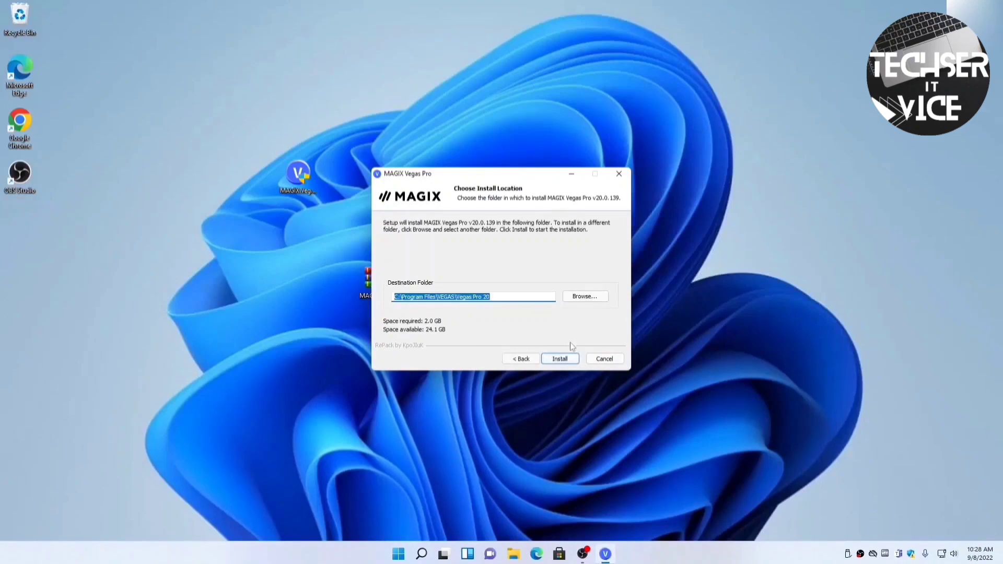
click(564, 358)
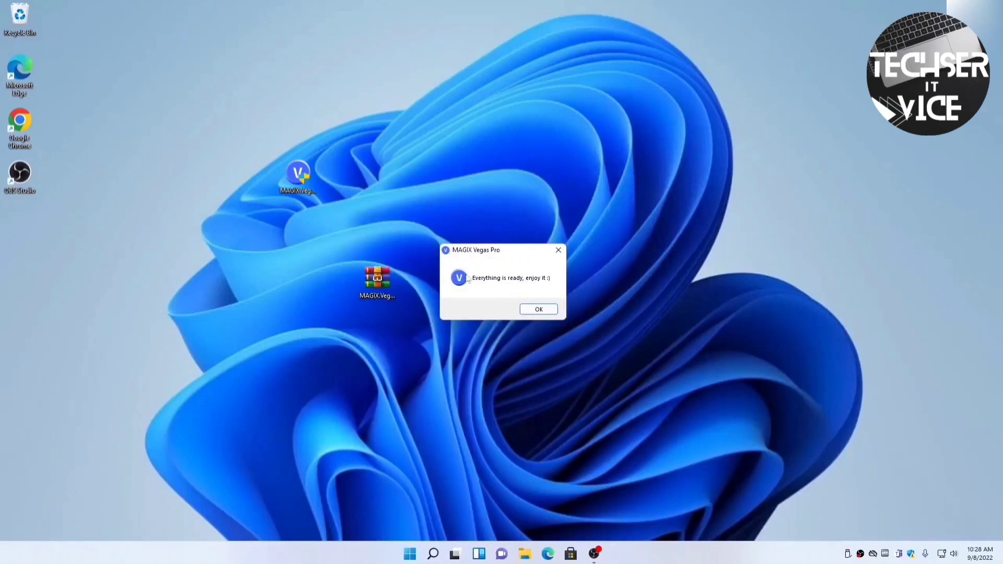
Dismiss the completion message, run the installer's post-install script, close its consoles, and start VEGAS Pro 20
click(540, 310)
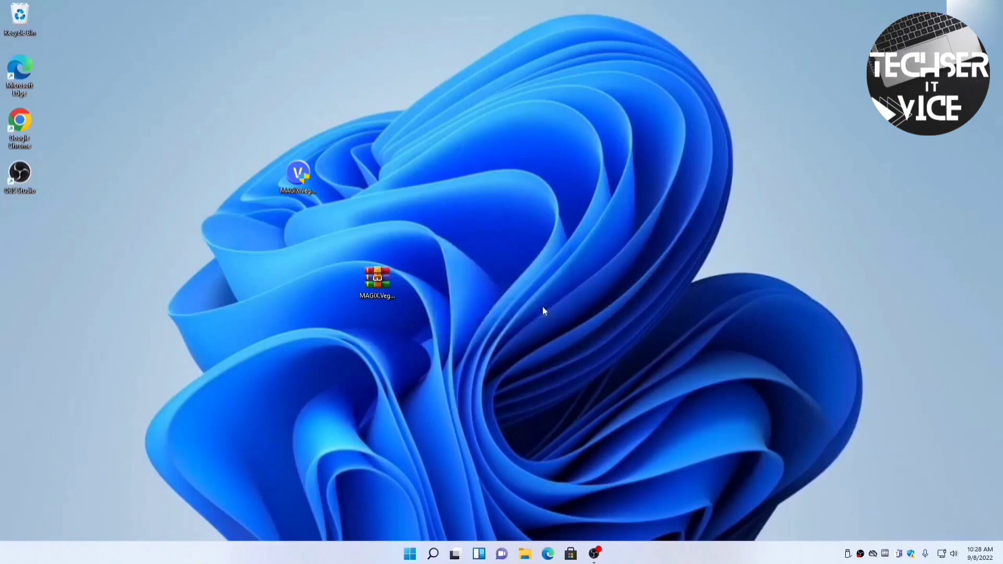
double_click(295, 178)
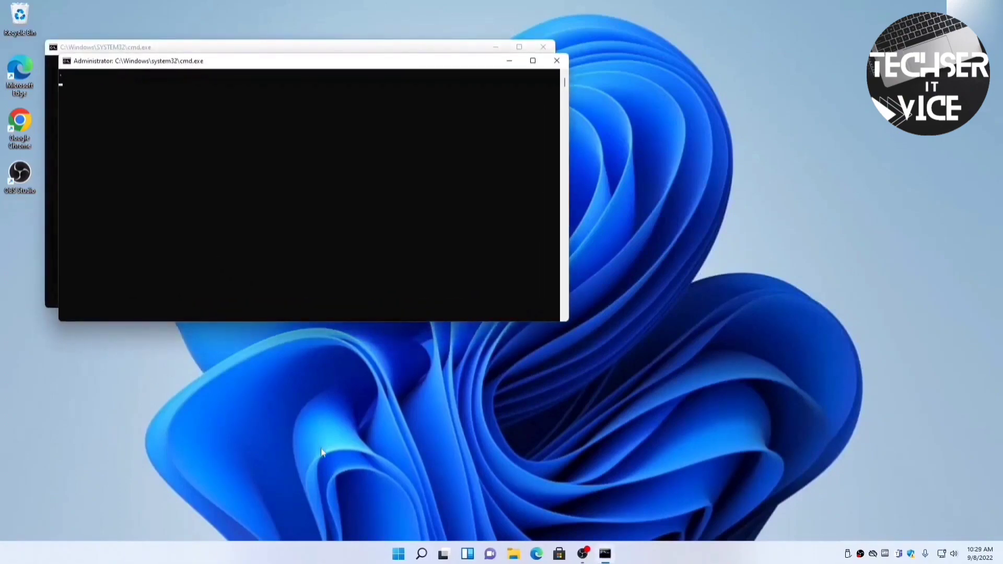
click(507, 61)
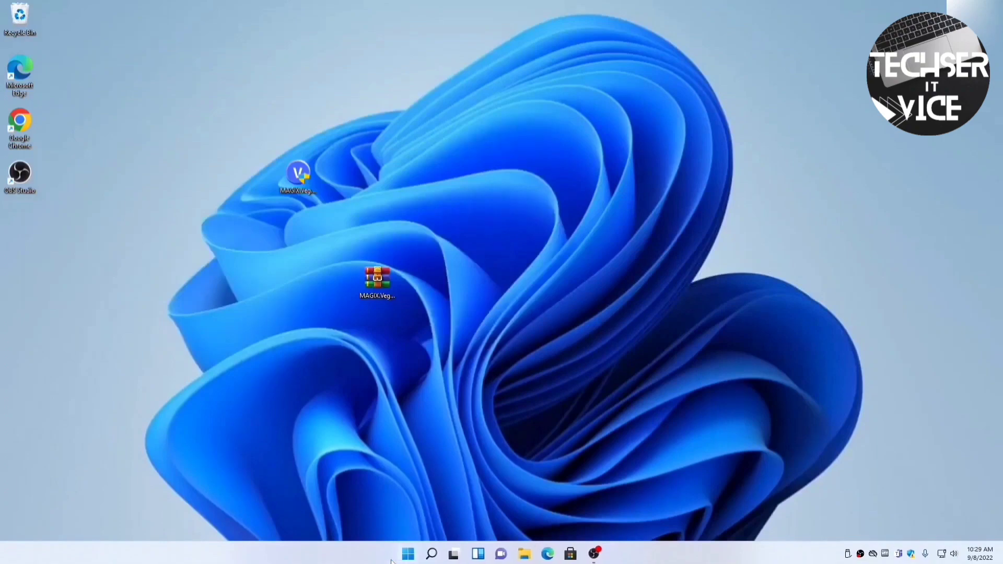
click(409, 555)
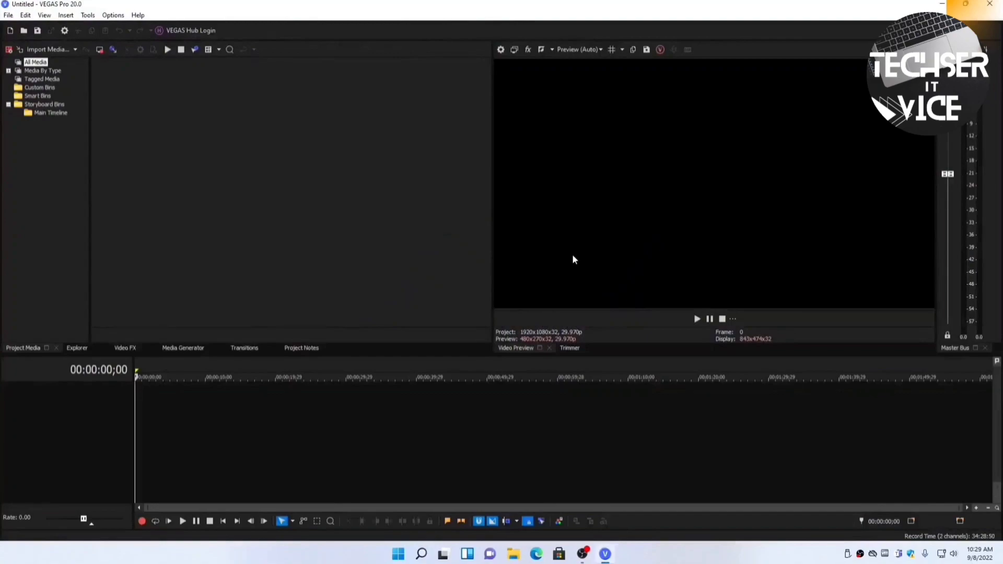
Look through the File and other menus, then show the Help > About version information
click(9, 15)
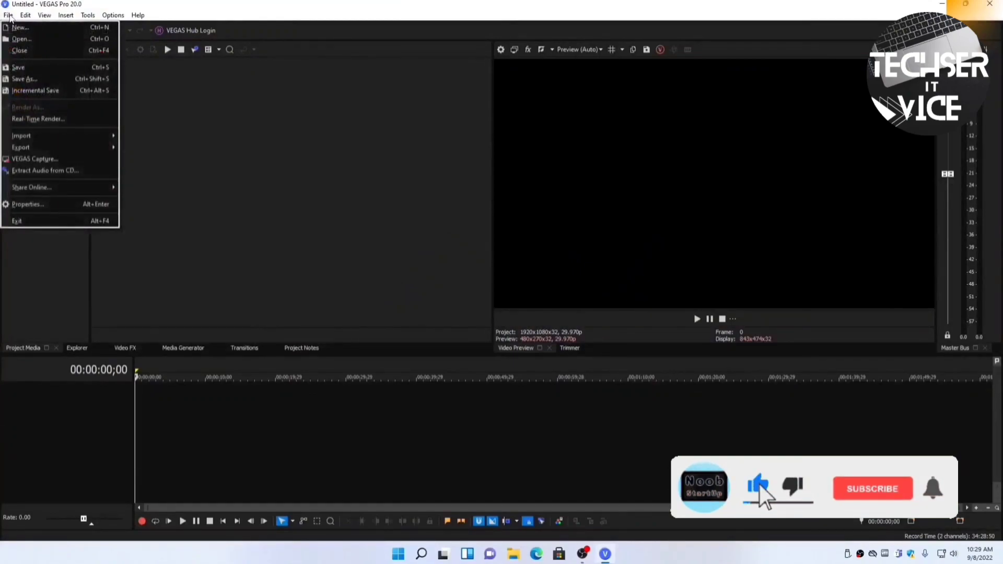
mouse_move(27, 21)
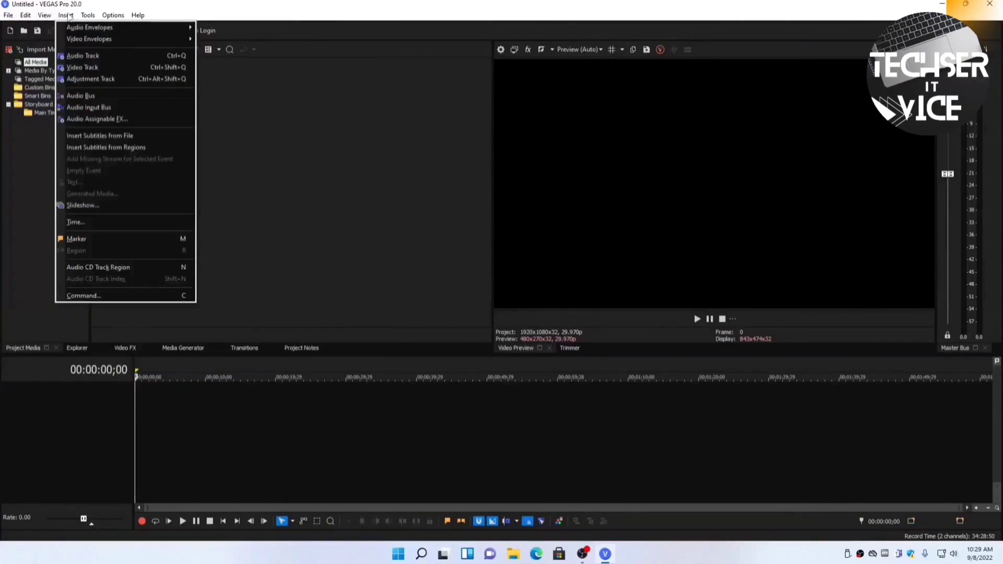
mouse_move(115, 19)
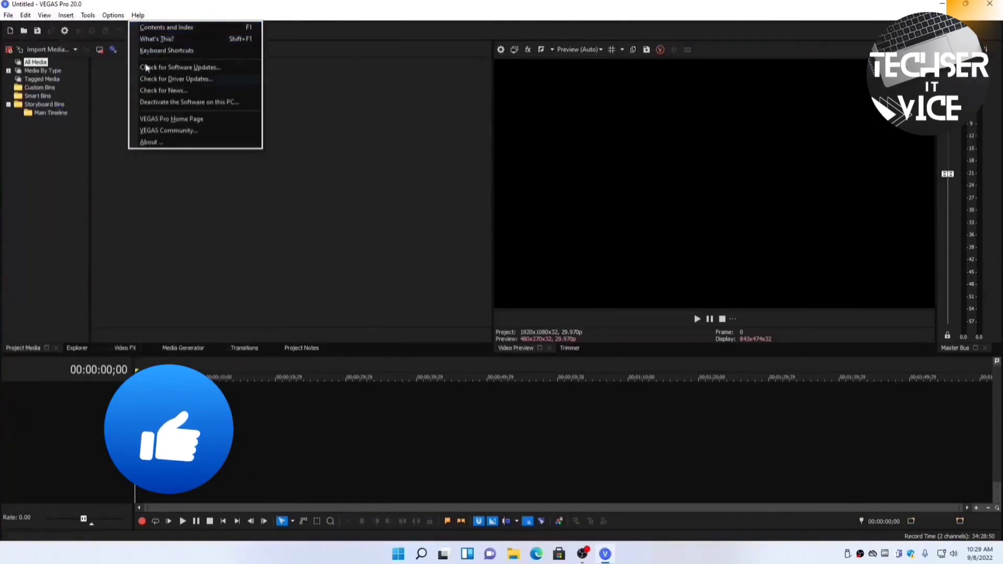
click(157, 147)
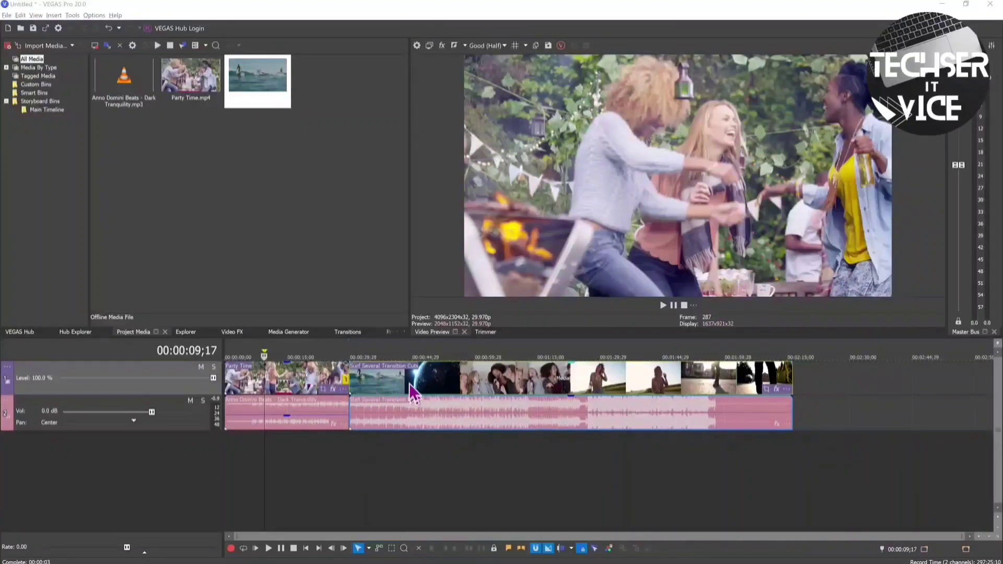
Overlap the surf clip with Party Time's end, play the crossfade, then shift the clip later to shorten it
drag(414, 391, 436, 392)
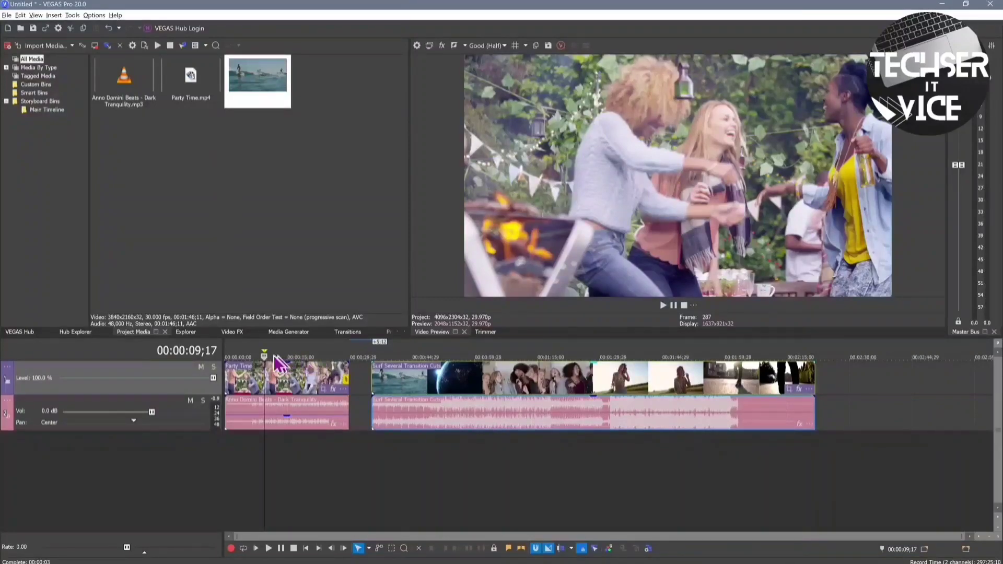
key(ctrl+z)
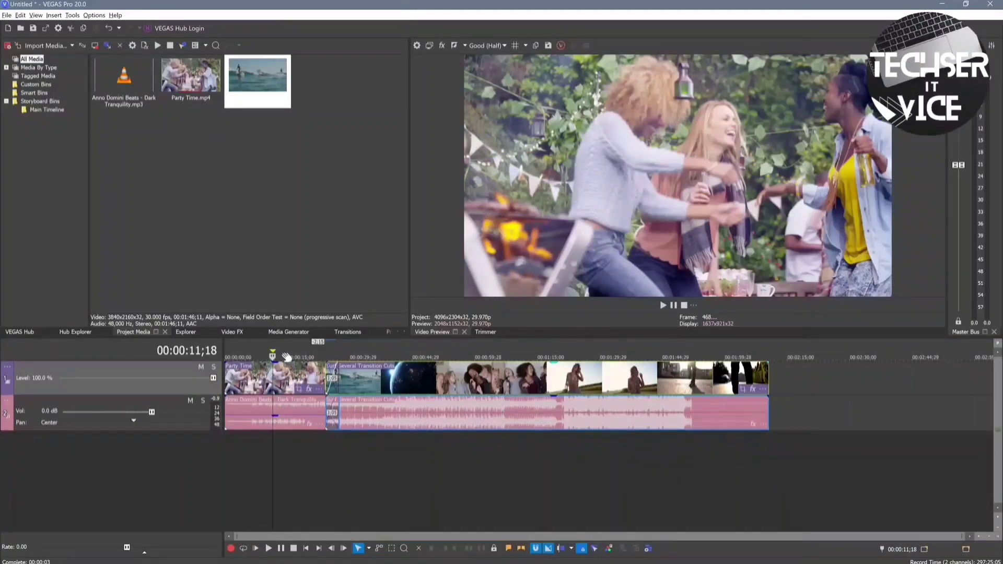
key(space)
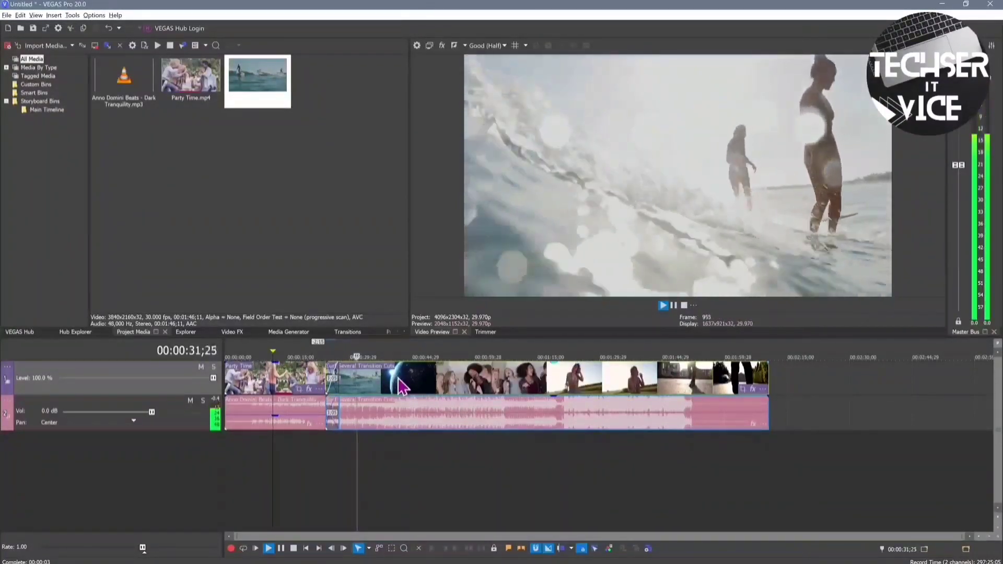
key(space)
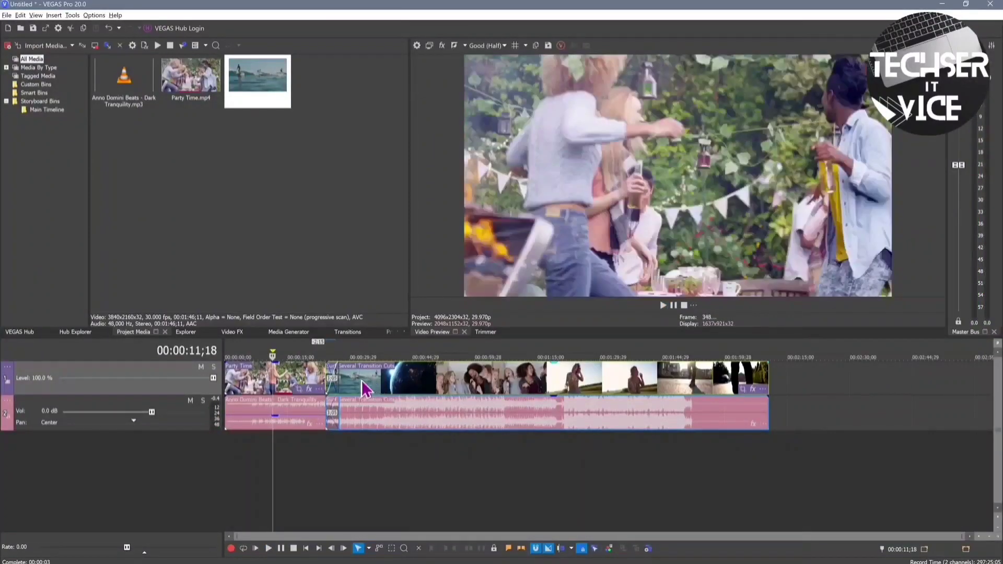
drag(362, 380, 390, 382)
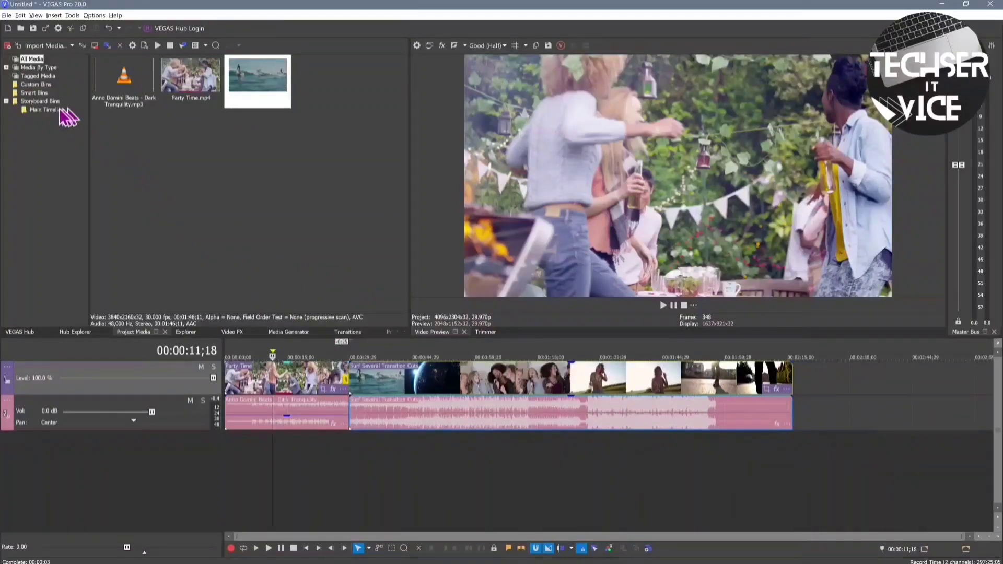
Open VEGAS Content in the Hub, accept its notice, and scroll to curated categories like Architecture and Cinematic
click(23, 334)
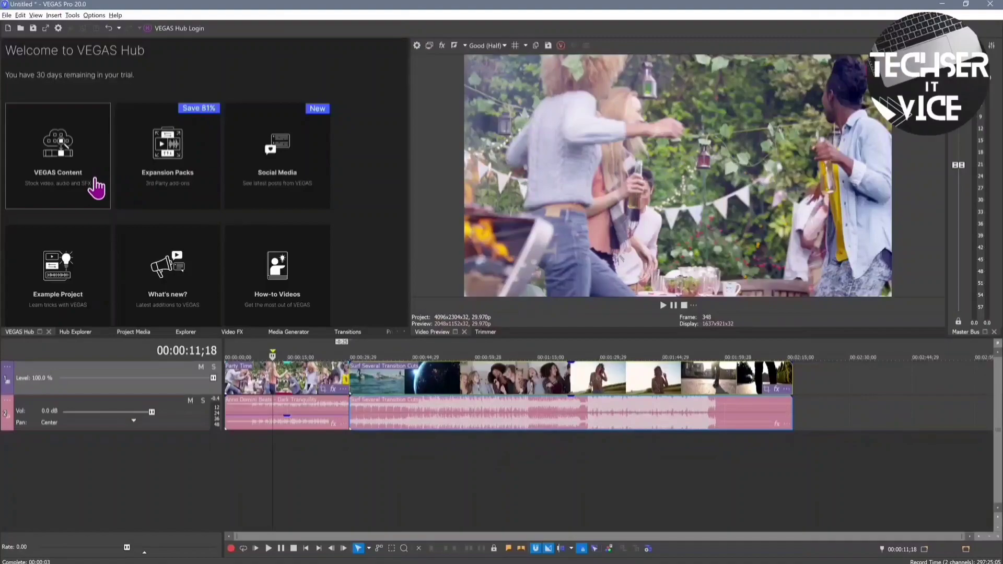
click(74, 163)
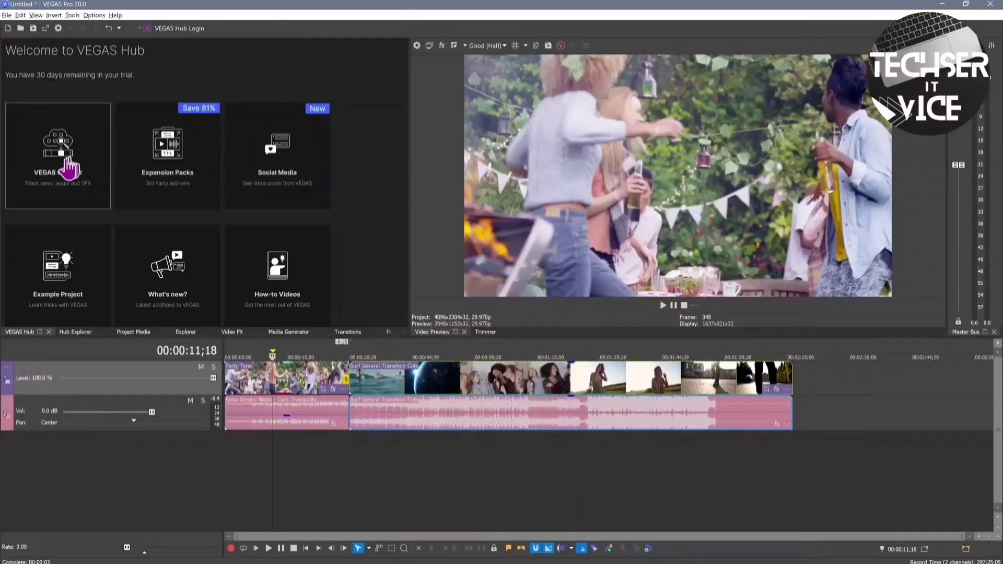
click(55, 165)
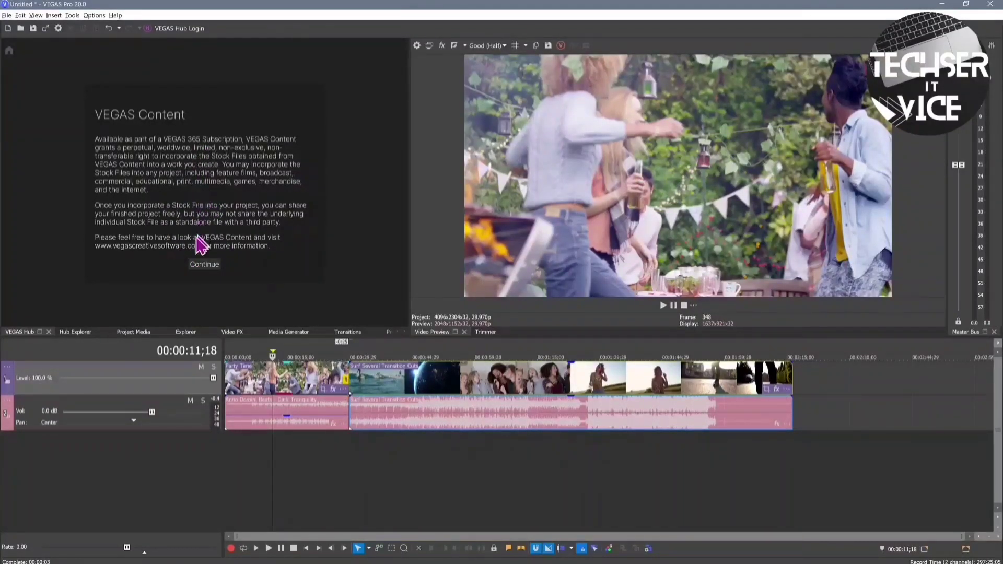
click(204, 265)
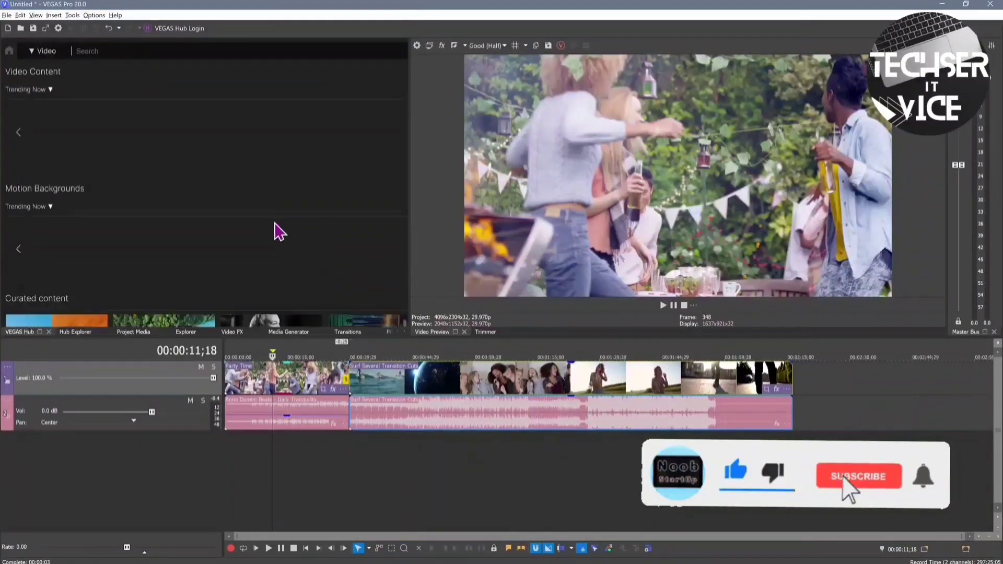
scroll(277, 230, down, 4)
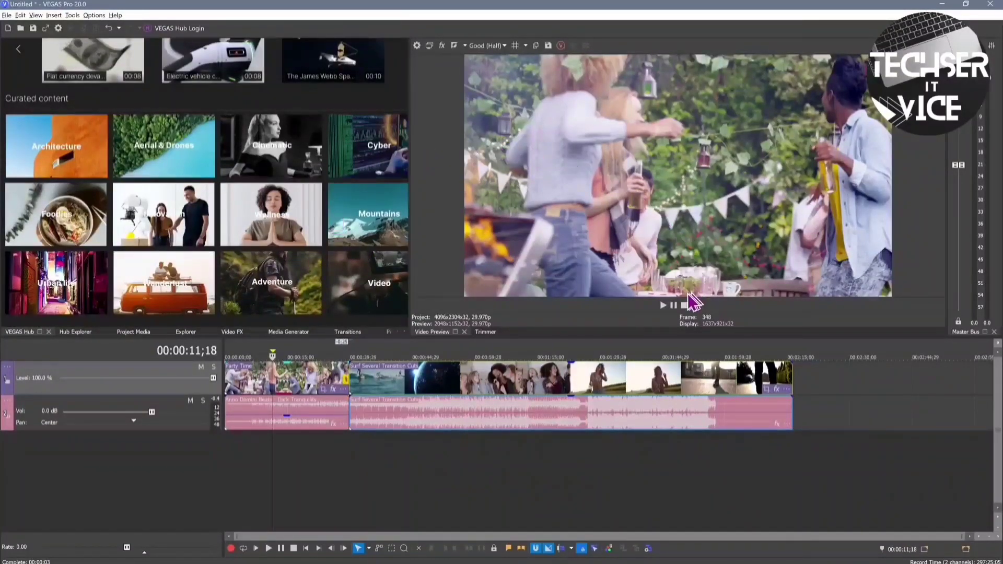
scroll(399, 197, up, 2)
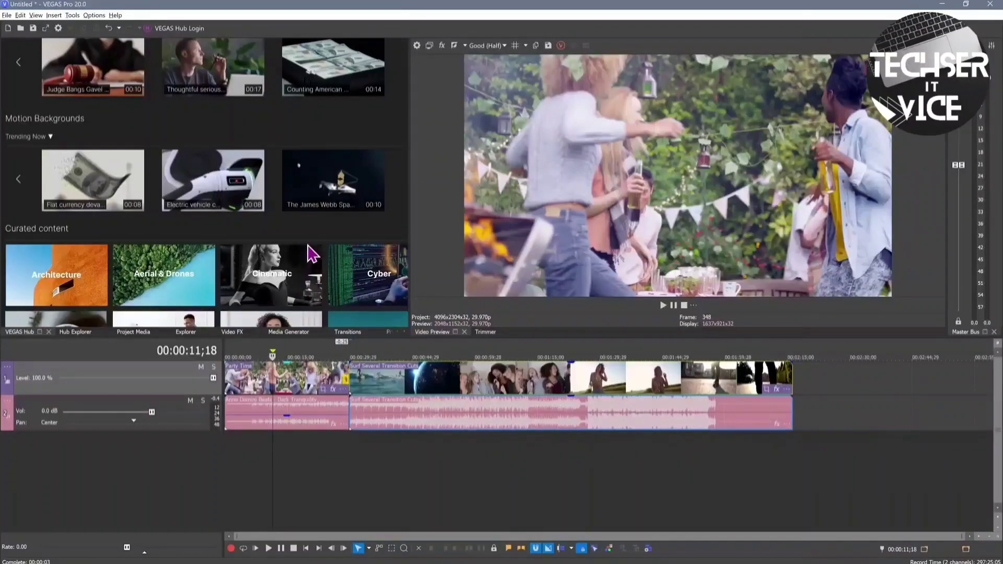
scroll(307, 247, down, 3)
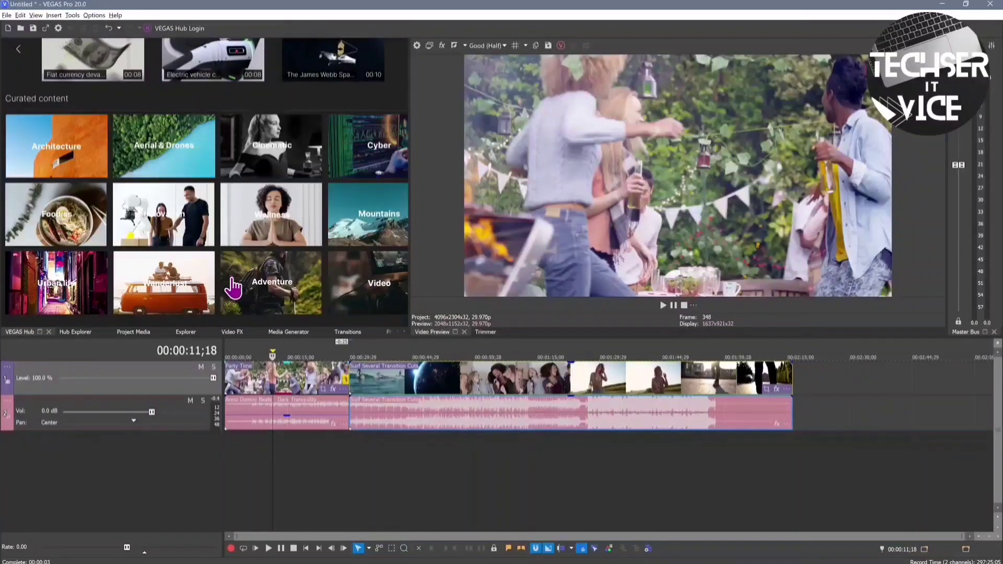
Move the play position to 8 seconds and pick the Modfather preset from Video FX AutoLooks
click(230, 333)
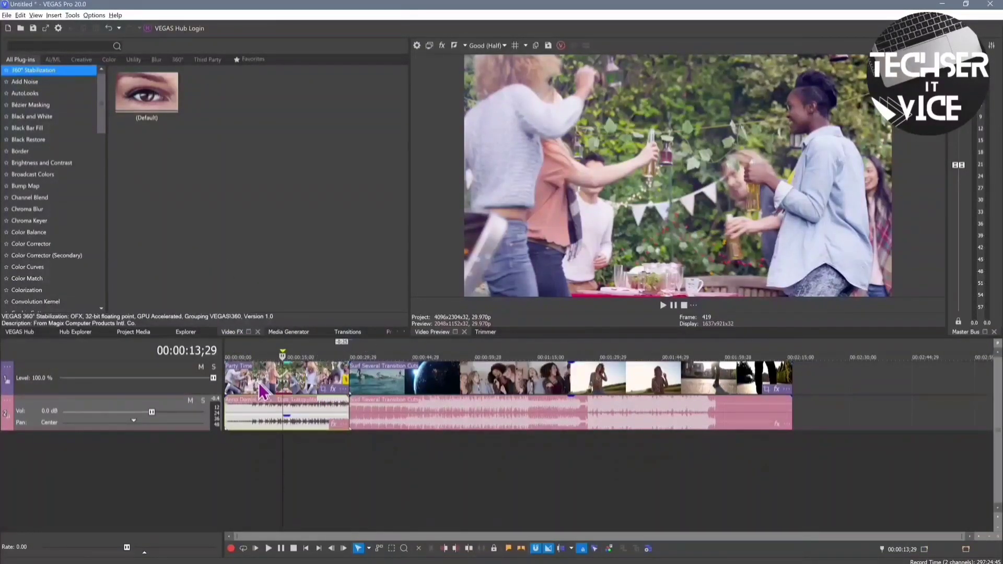
click(257, 470)
click(35, 94)
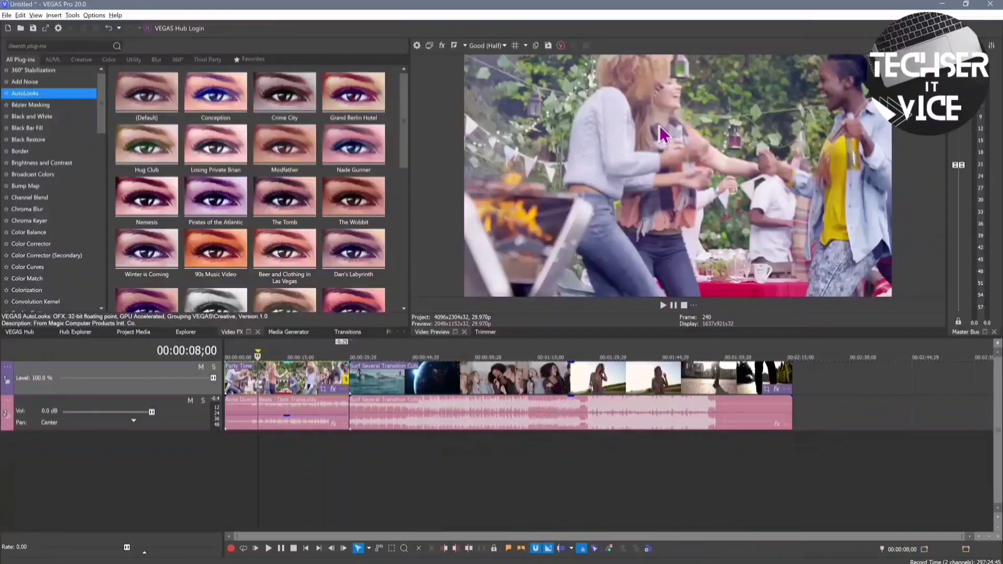
click(265, 141)
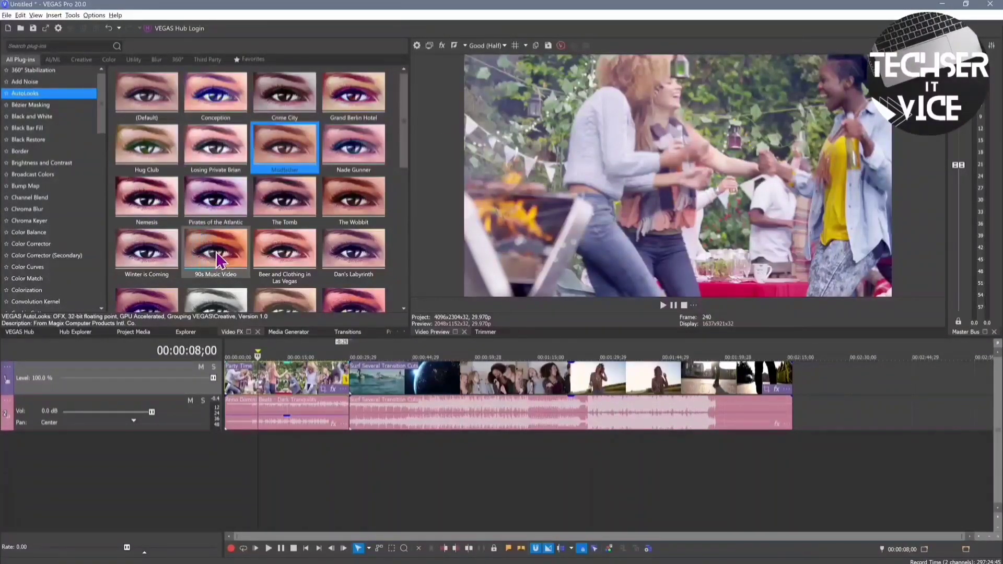
Apply AutoLooks to the video track header and switch its preset to 90s Music Video
drag(280, 150, 176, 374)
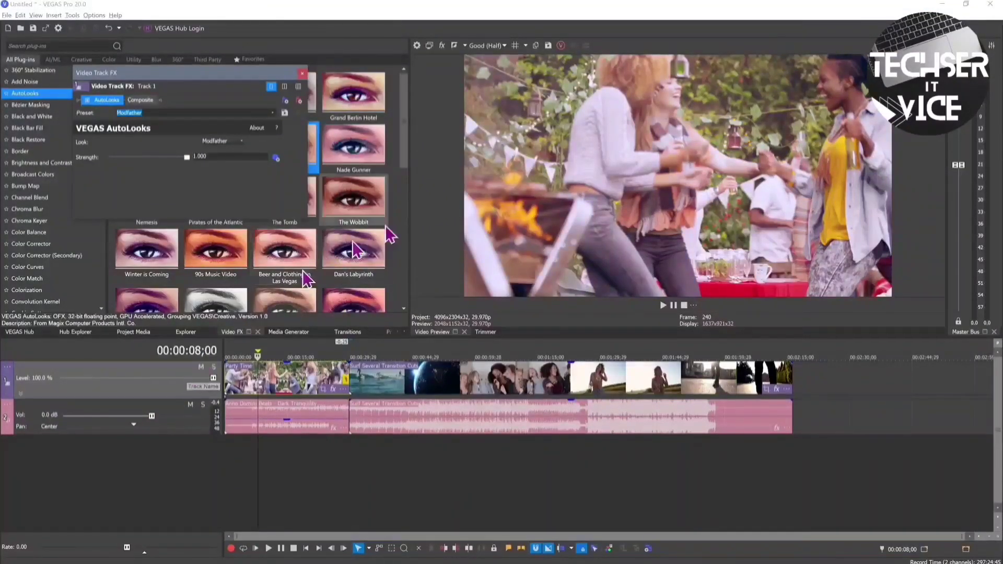
click(271, 113)
click(201, 140)
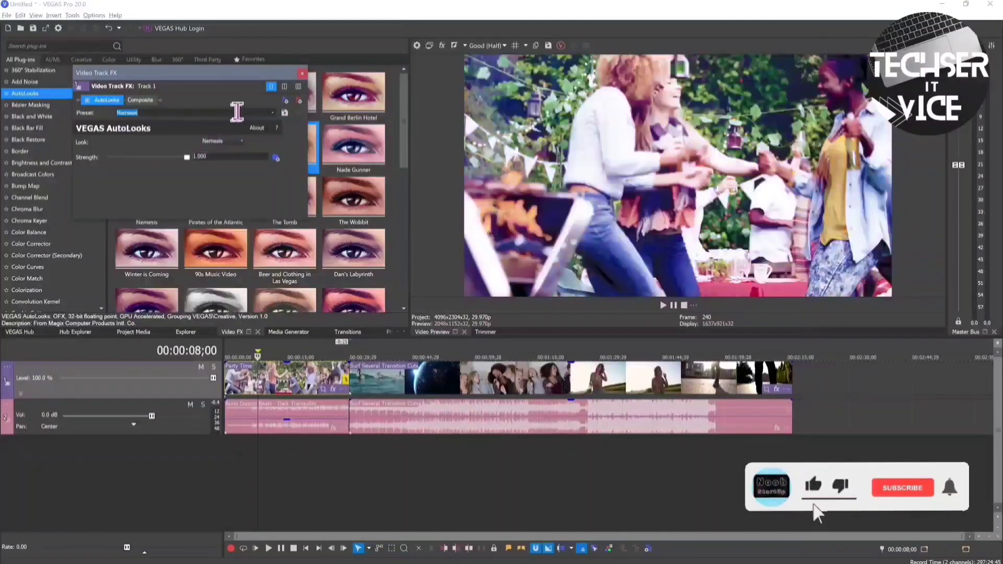
scroll(236, 111, down, 1)
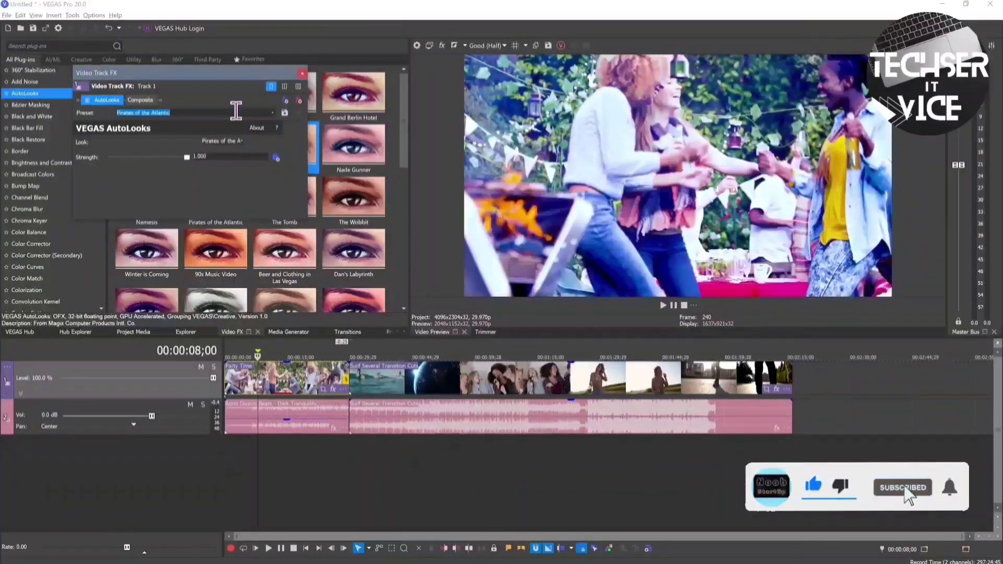
scroll(236, 111, down, 1)
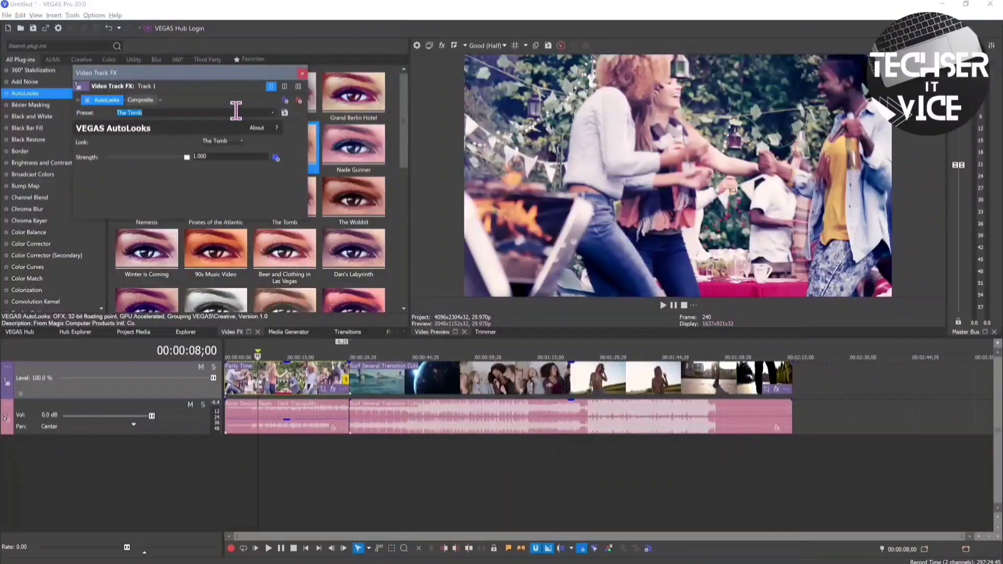
scroll(236, 111, down, 1)
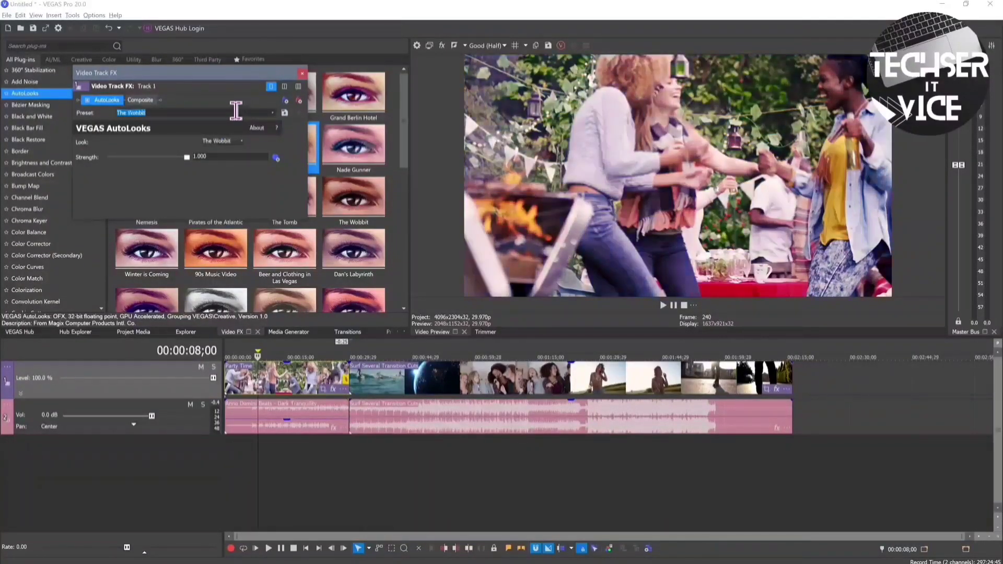
scroll(236, 110, down, 1)
scroll(236, 111, down, 1)
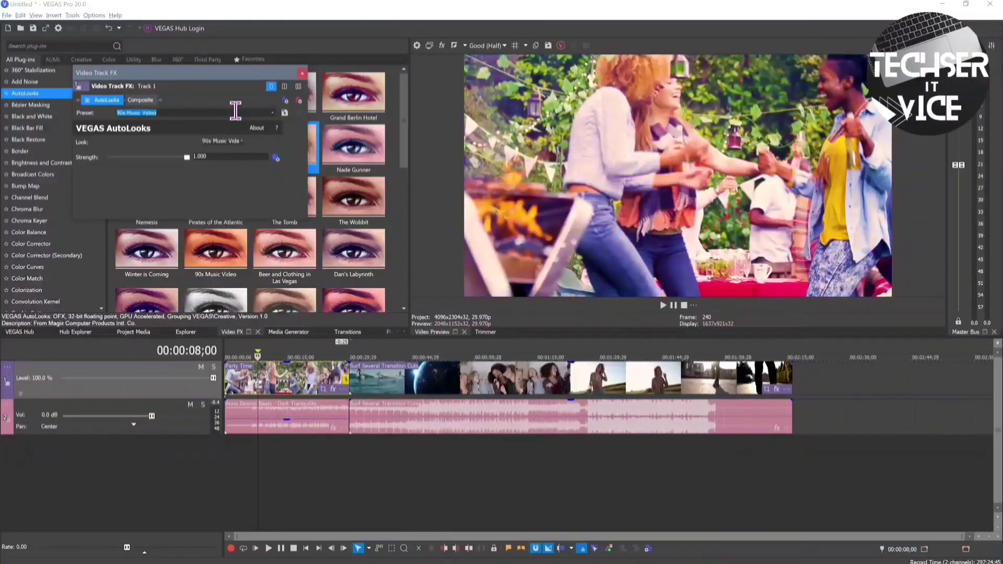
drag(187, 157, 230, 170)
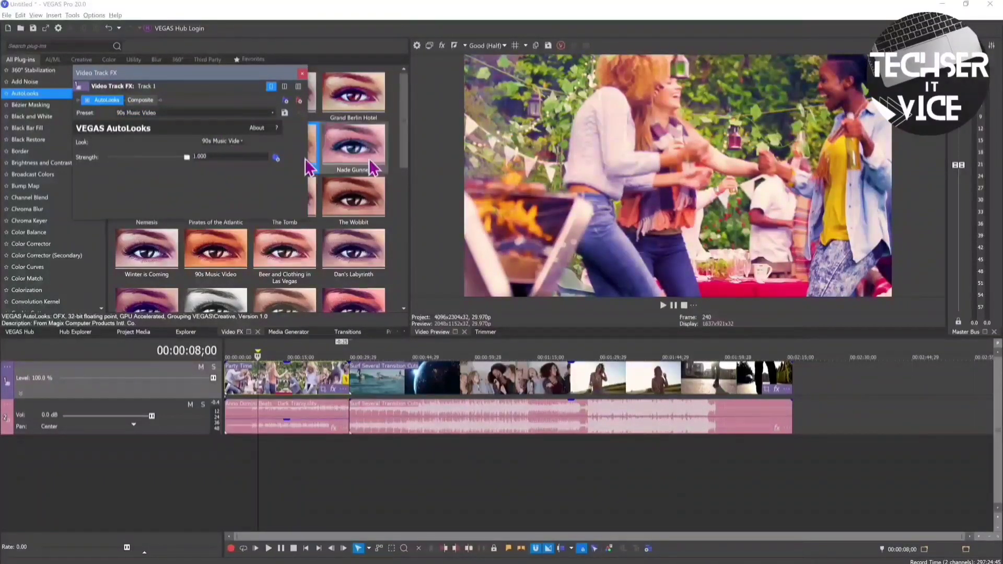
click(302, 76)
Bring up the Transitions panel showing the 3D Blinds presets
scroll(329, 253, down, 6)
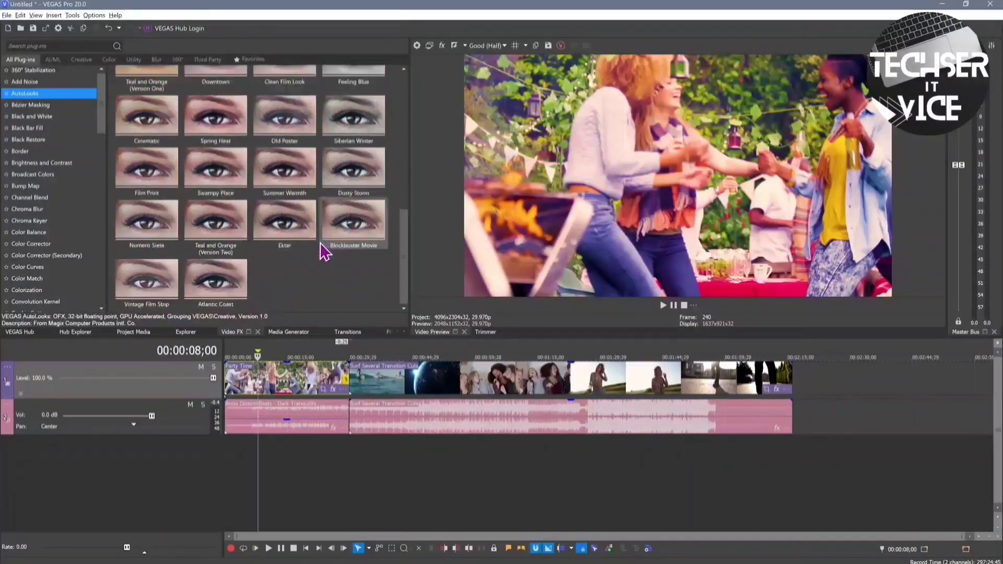
scroll(324, 252, up, 8)
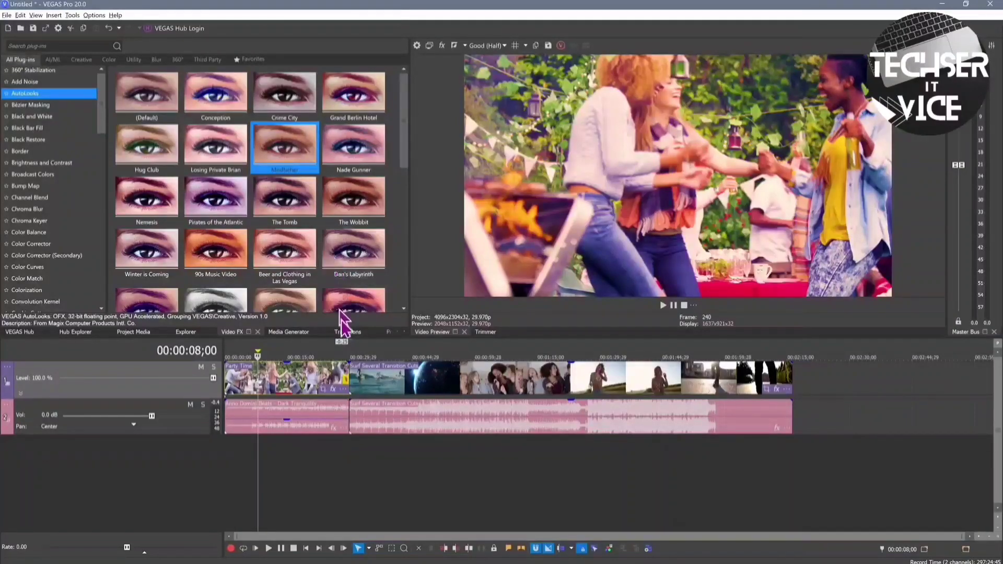
click(349, 333)
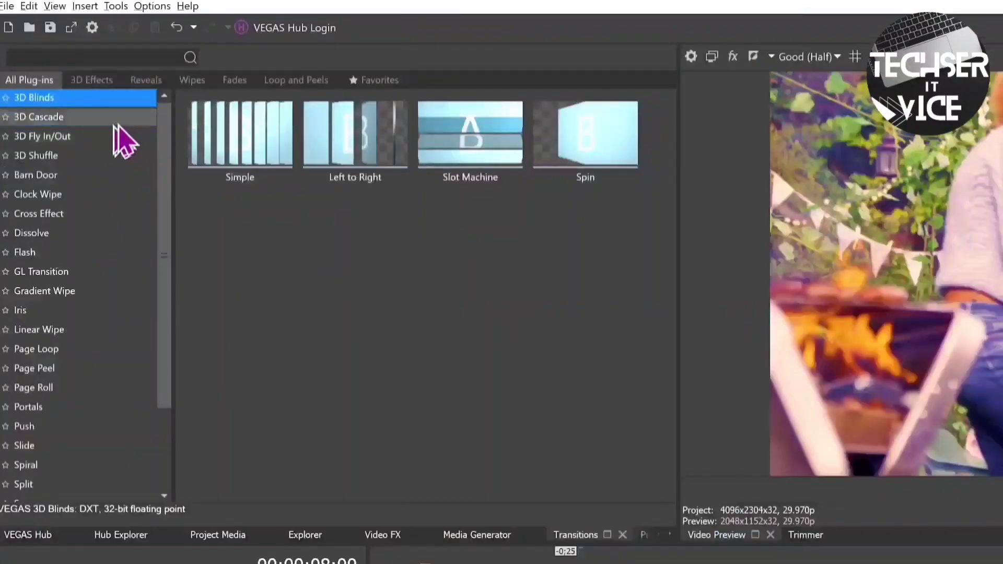
Browse 3D Cascade and 3D Fly In/Out, then place 3D Blinds Simple between the first two clips
click(25, 82)
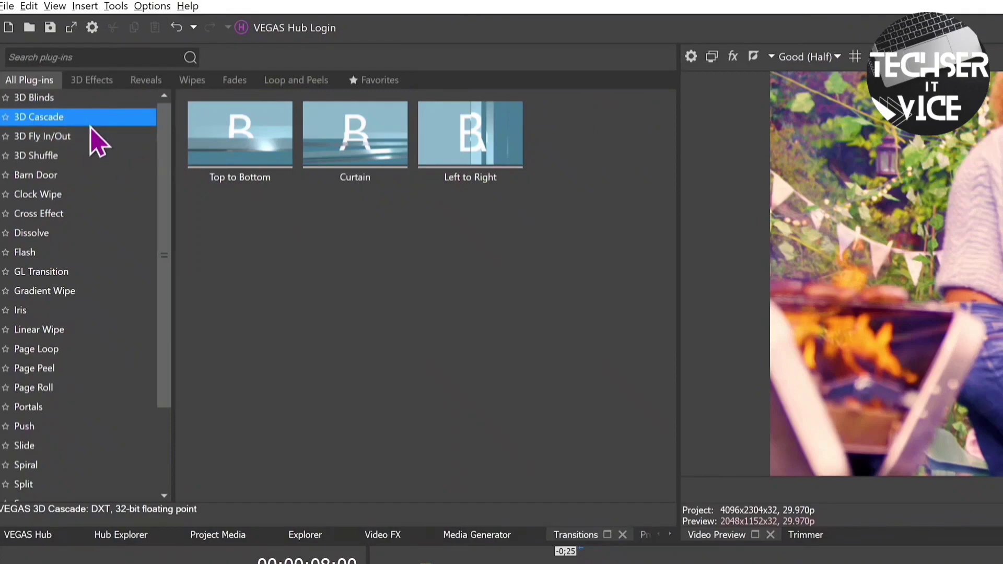
click(22, 138)
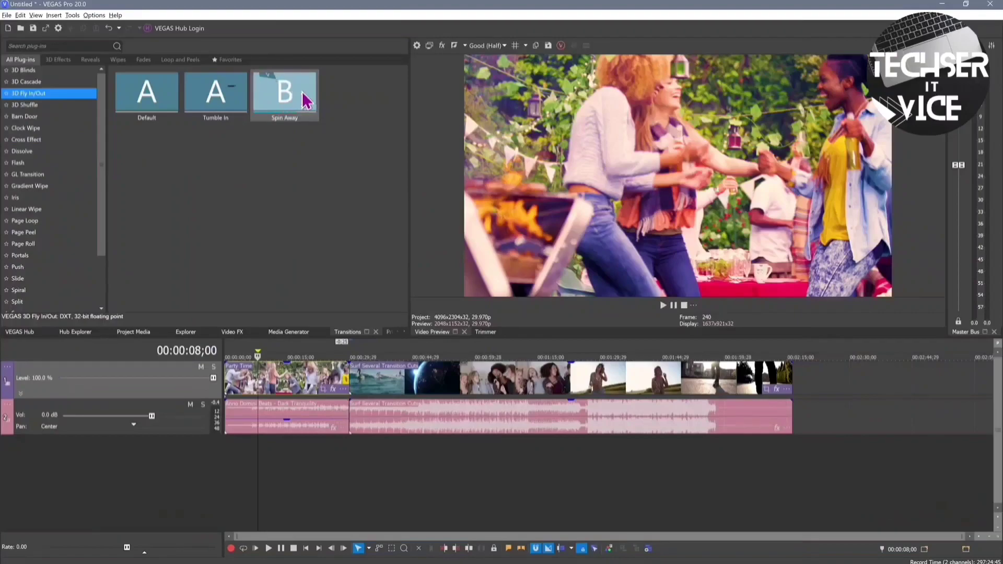
drag(293, 92, 315, 381)
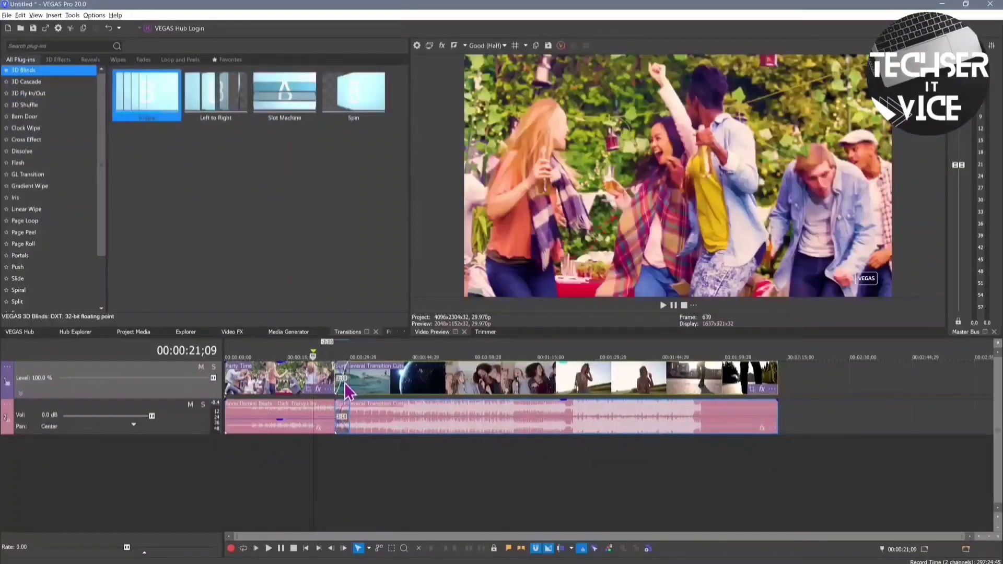
drag(146, 91, 339, 377)
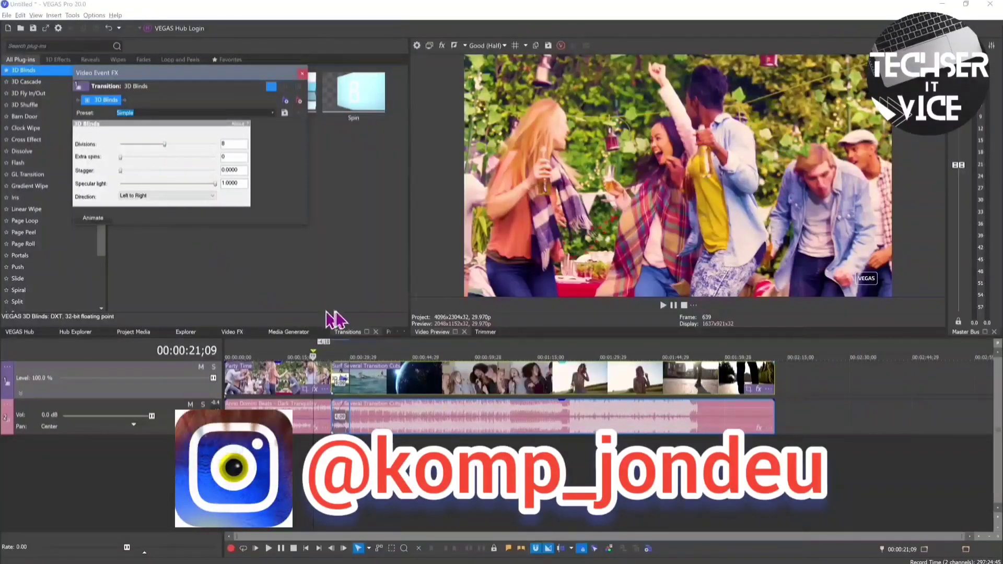
drag(331, 353, 338, 354)
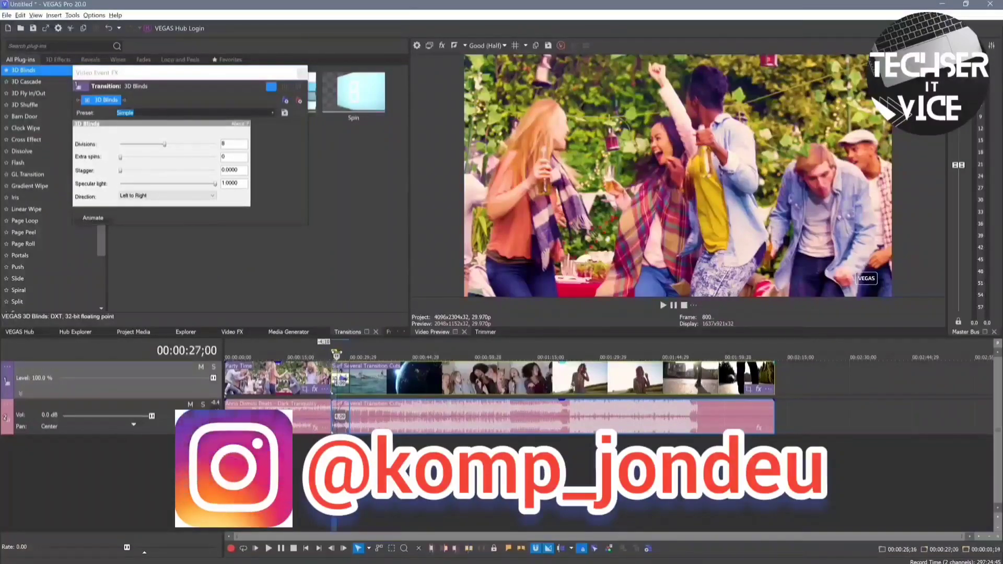
click(339, 354)
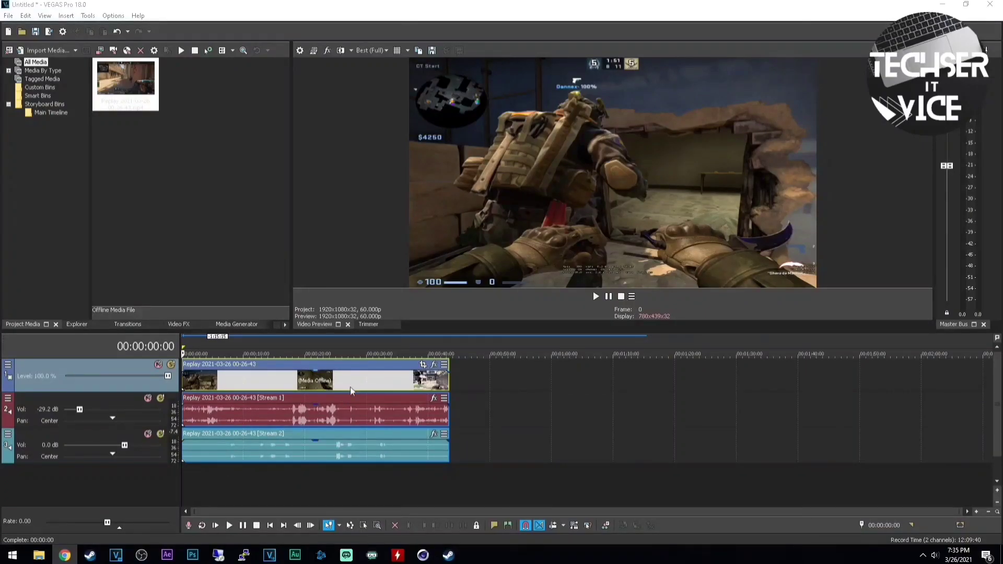
click(208, 491)
key(space)
key(space)
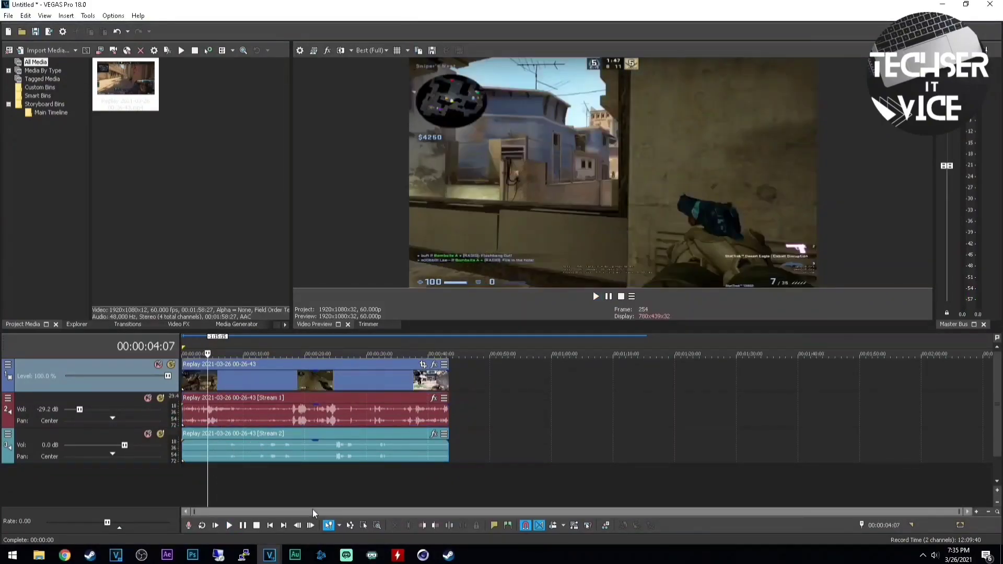
mouse_move(270, 553)
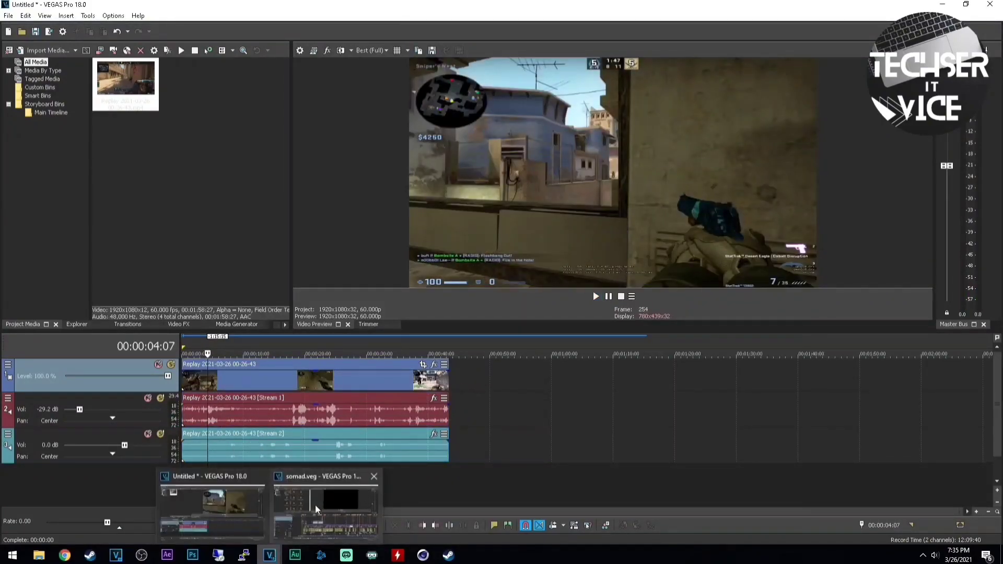
click(325, 504)
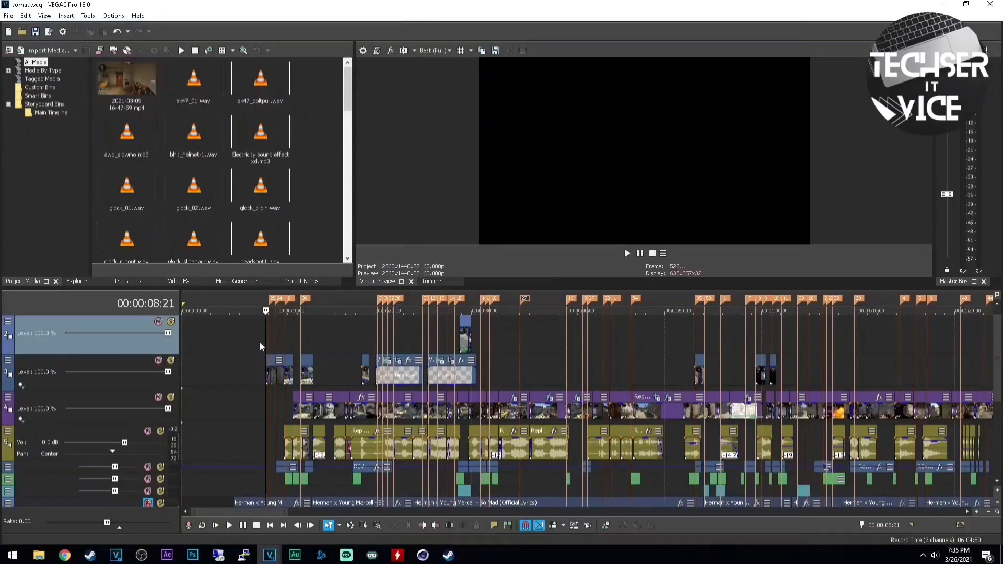
scroll(256, 342, down, 1)
scroll(256, 345, up, 1)
click(255, 341)
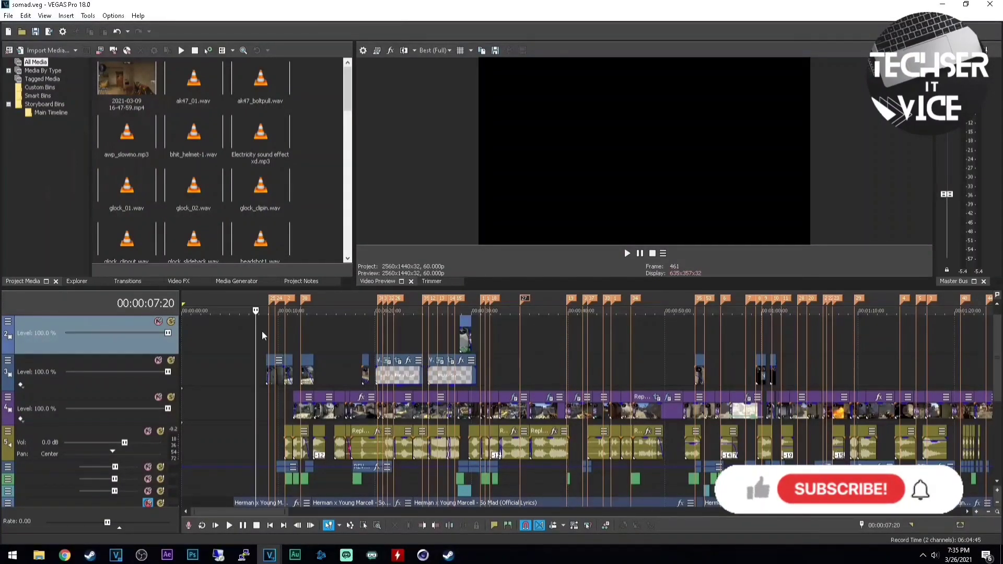
click(262, 330)
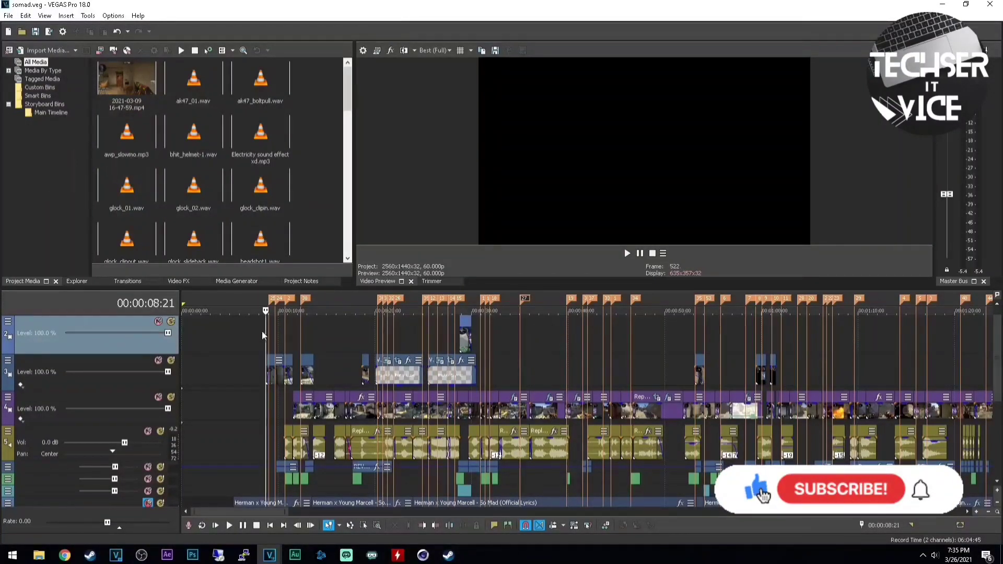
scroll(243, 377, down, 1)
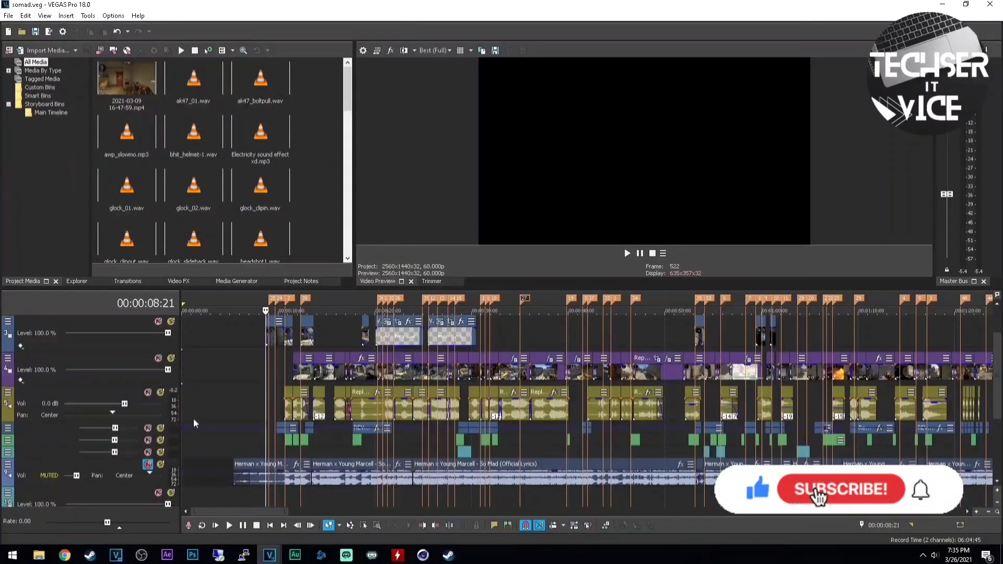
scroll(271, 328, up, 1)
key(space)
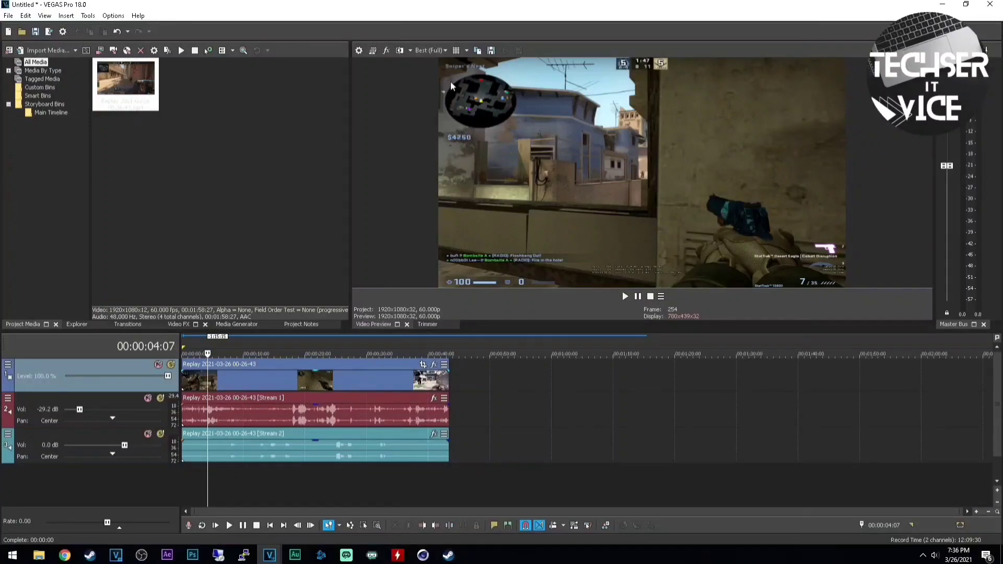
Set preview quality to Draft (Quarter) and open Project Properties showing 1920×1080 at 60 fps
click(431, 50)
mouse_move(439, 61)
click(491, 84)
click(435, 51)
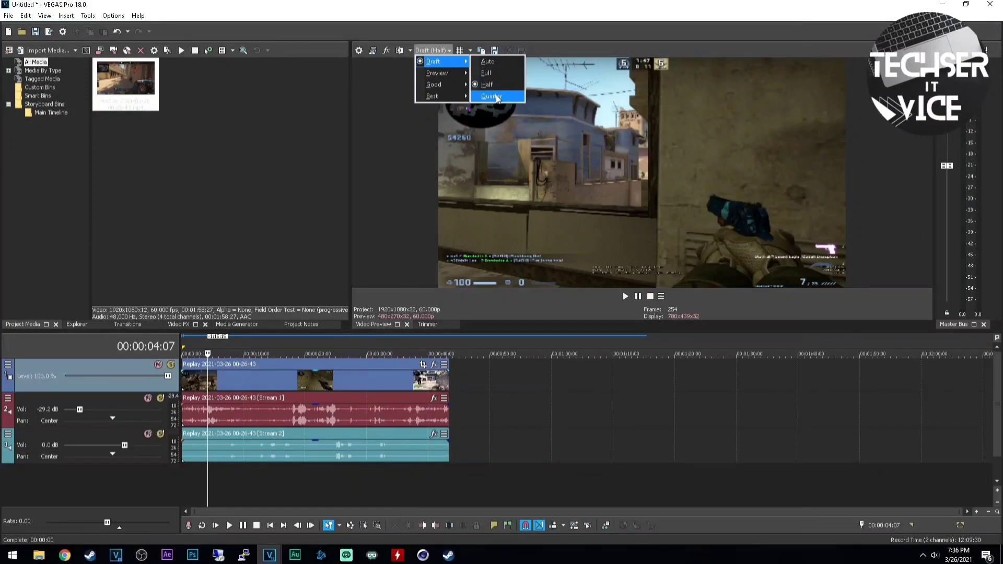
click(494, 97)
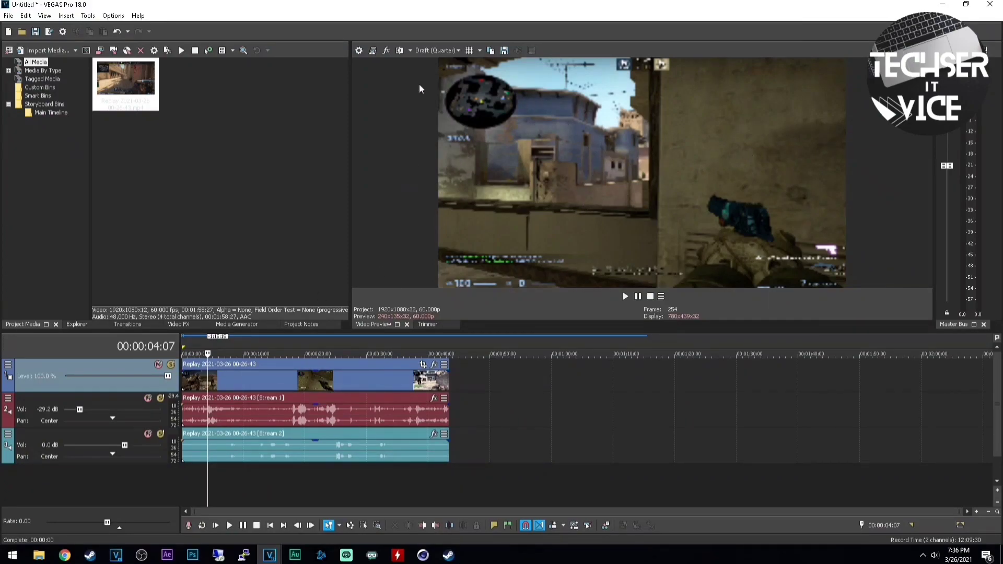
click(359, 51)
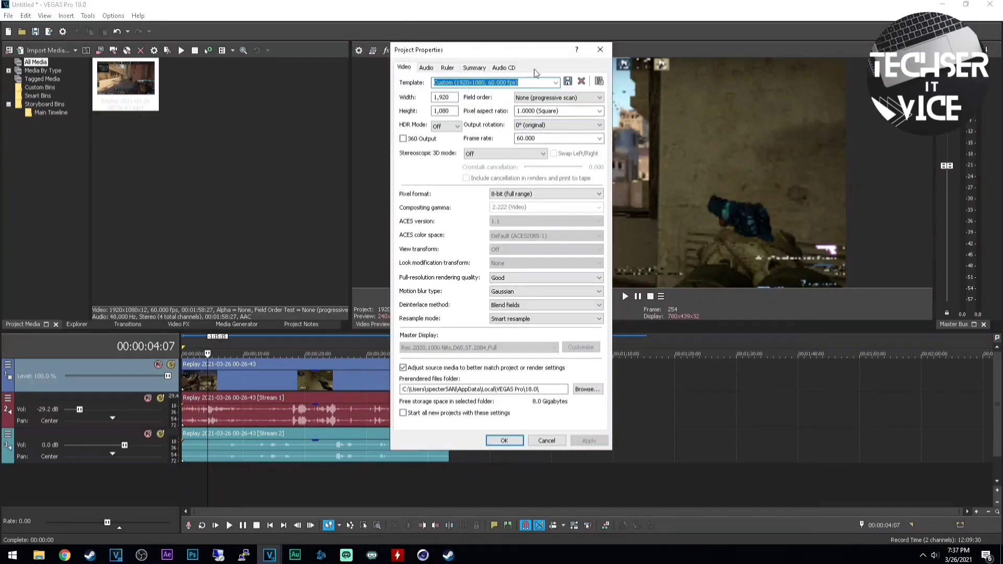
Close Project Properties without changes, leaving an empty untitled 1920×1080, 29.970 fps project
click(599, 49)
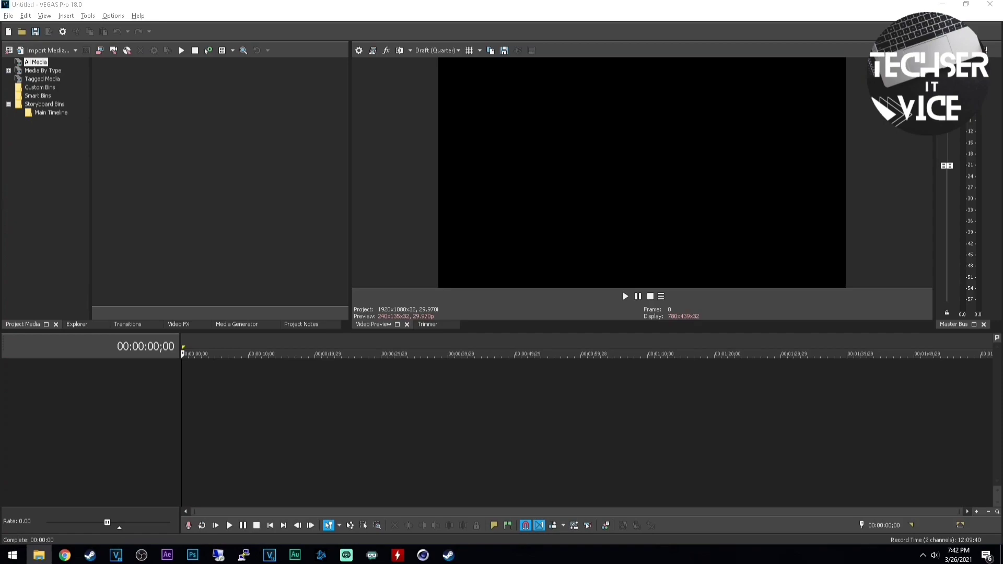
Add the Replay clip, match the project to its 60 fps, and lower both audio streams to −26.5/−20.4 dB
drag(1002, 380, 247, 374)
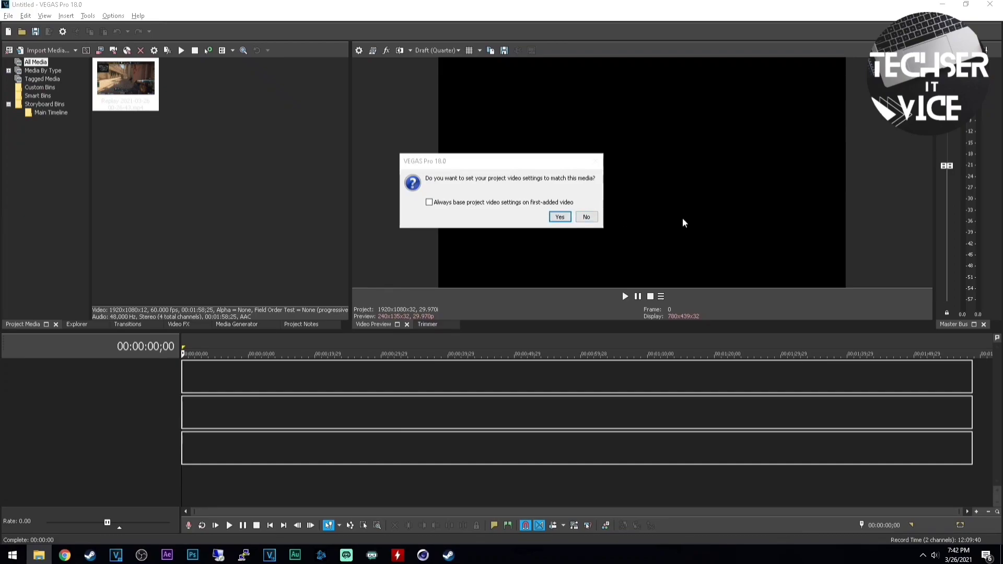
click(570, 218)
drag(124, 409, 82, 410)
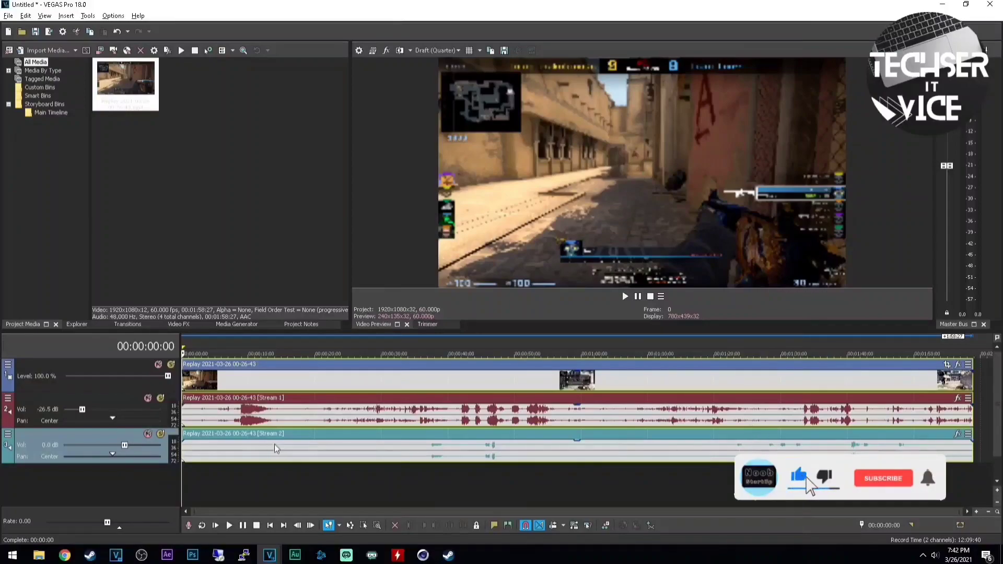
drag(124, 446, 85, 446)
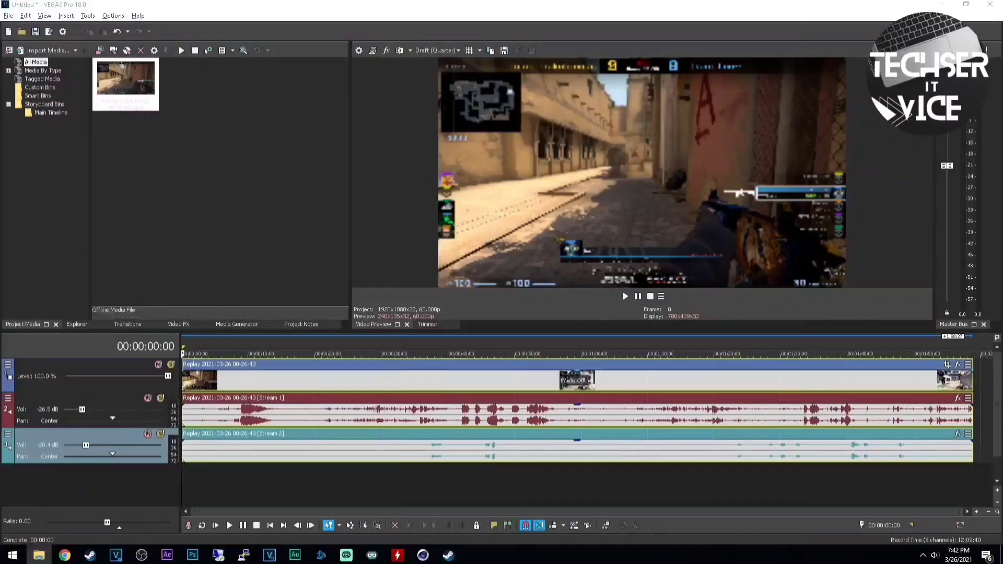
In Project Properties, set Resample mode to Disable resample and Deinterlace method to None
click(358, 50)
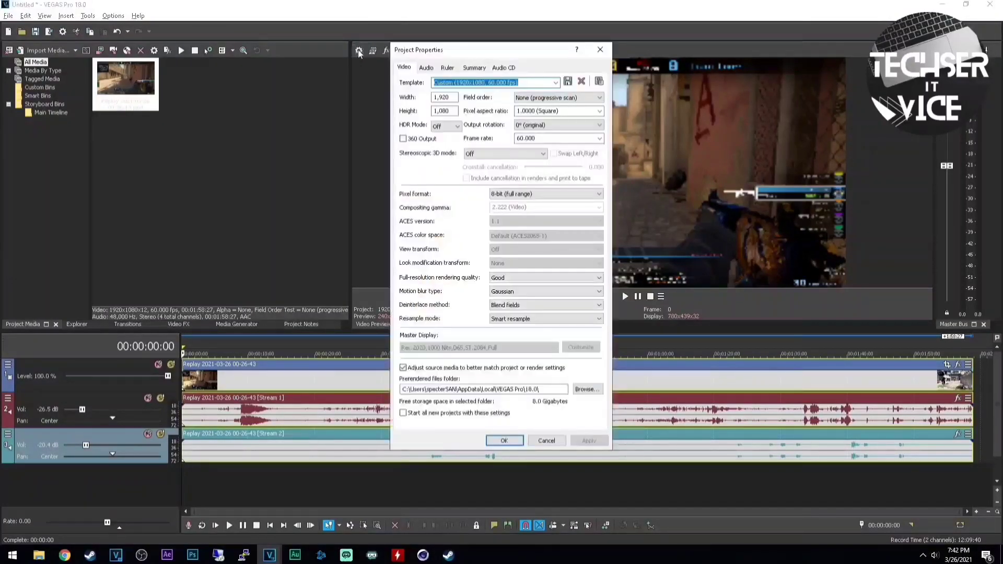
click(530, 321)
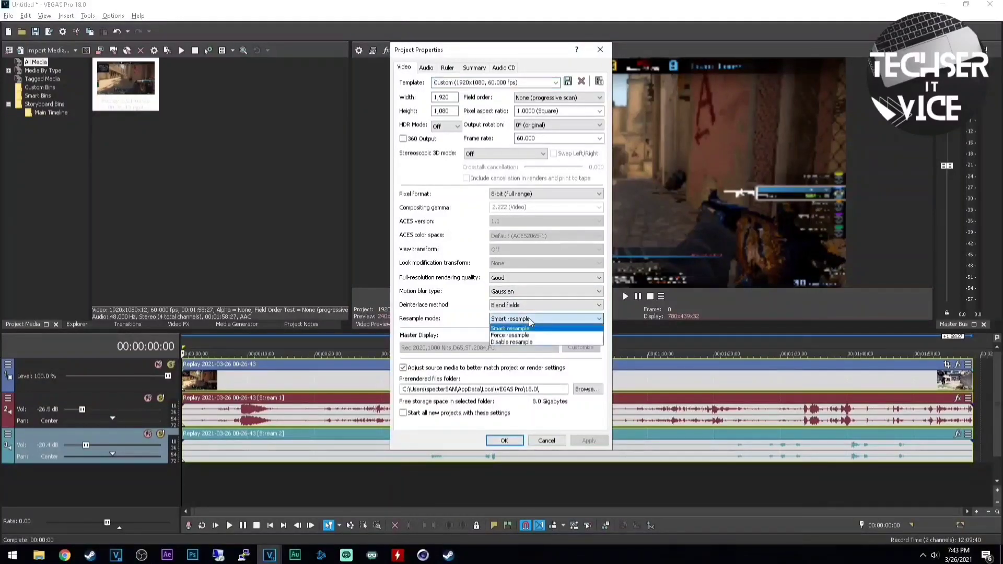
click(533, 340)
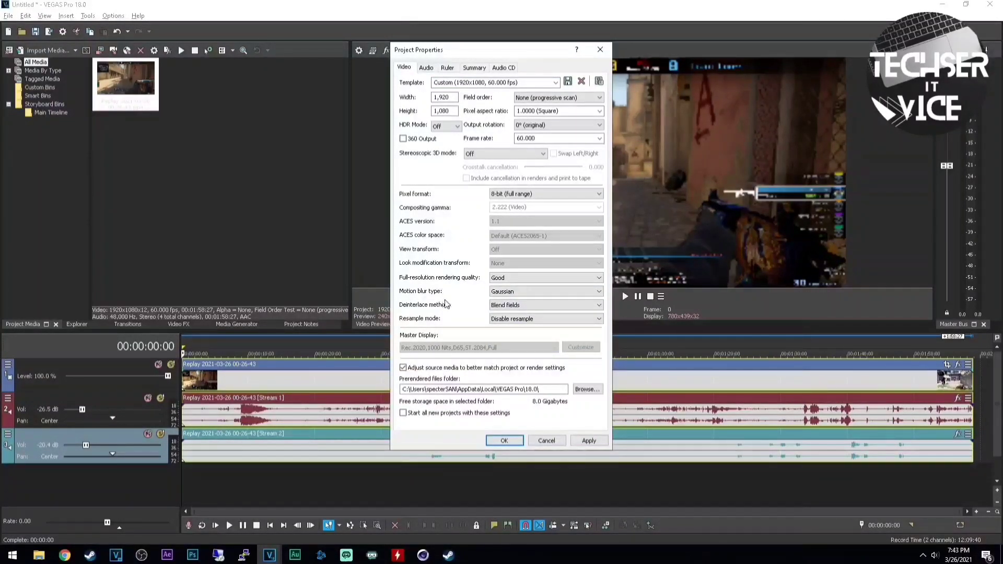
click(530, 306)
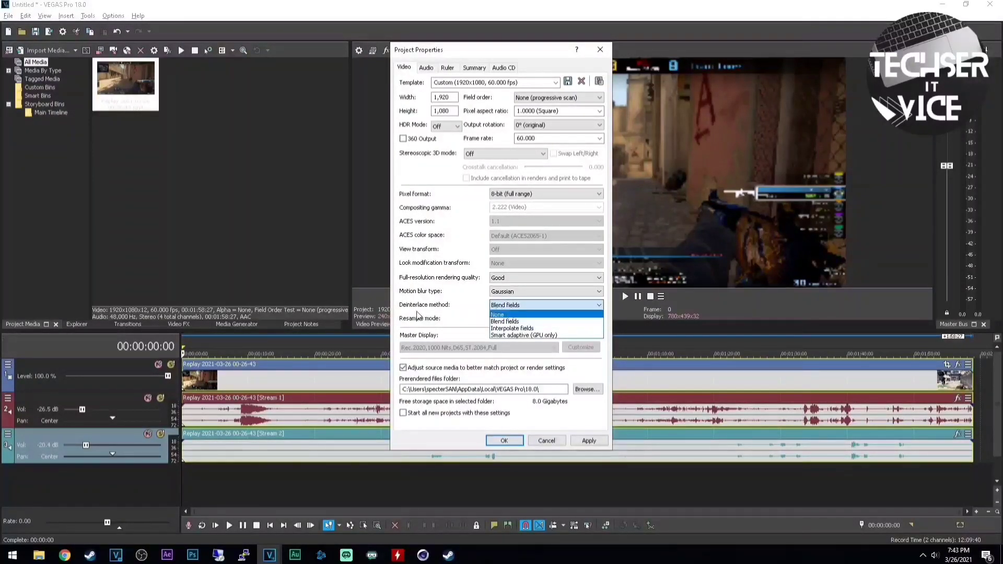
click(505, 314)
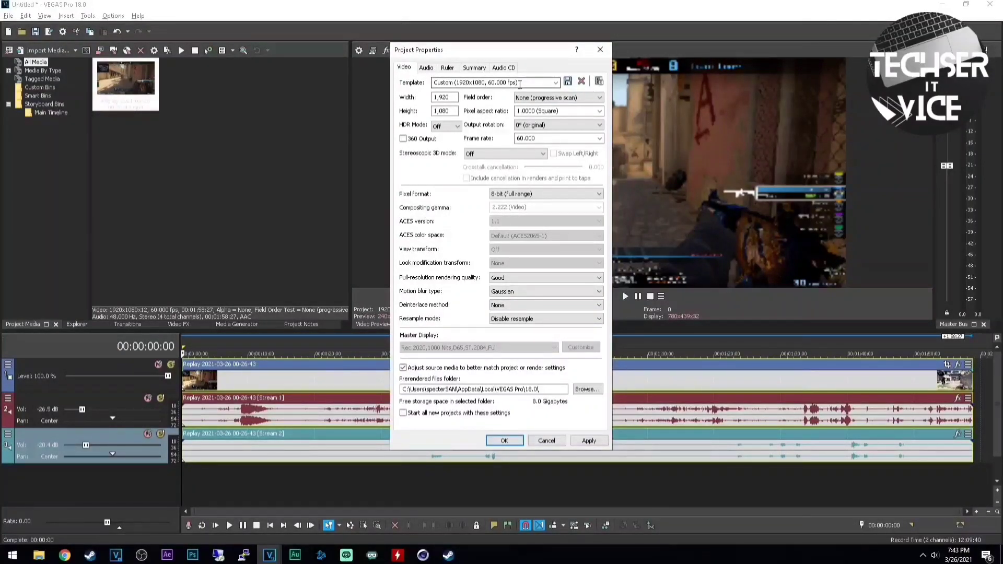
Set the project size to 1280×720 at 30 fps and apply it
click(455, 96)
key(BackSpace)
key(BackSpace)
key(BackSpace)
key(BackSpace)
key(BackSpace)
text(2560)
key(Tab)
text(1440)
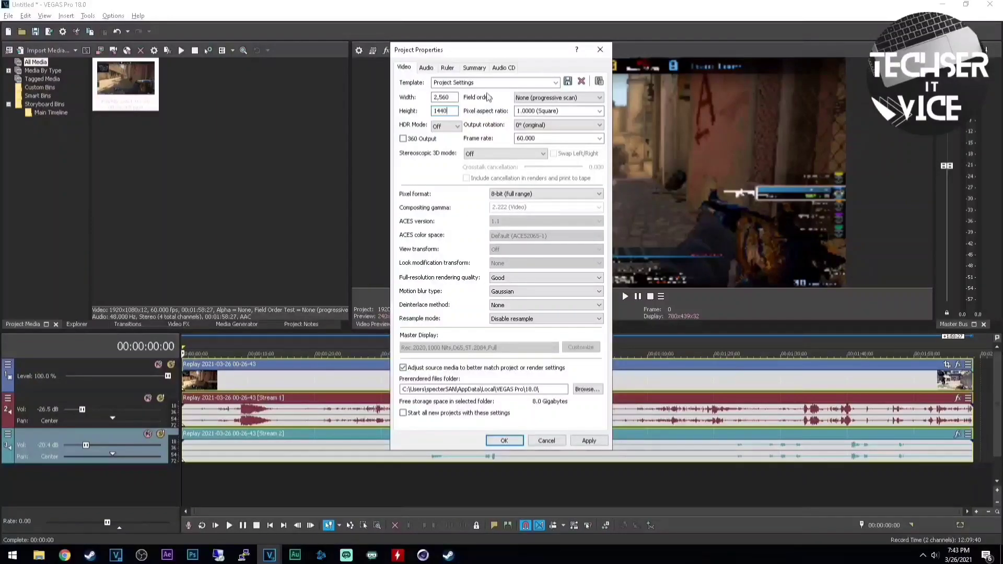
double_click(455, 97)
text(1280)
key(Tab)
text(720)
double_click(570, 139)
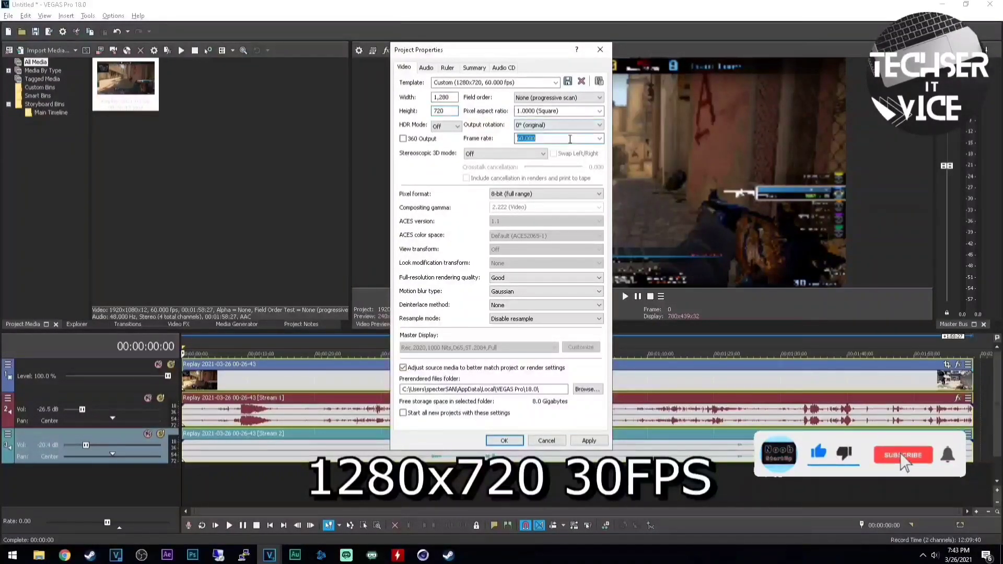
text(30)
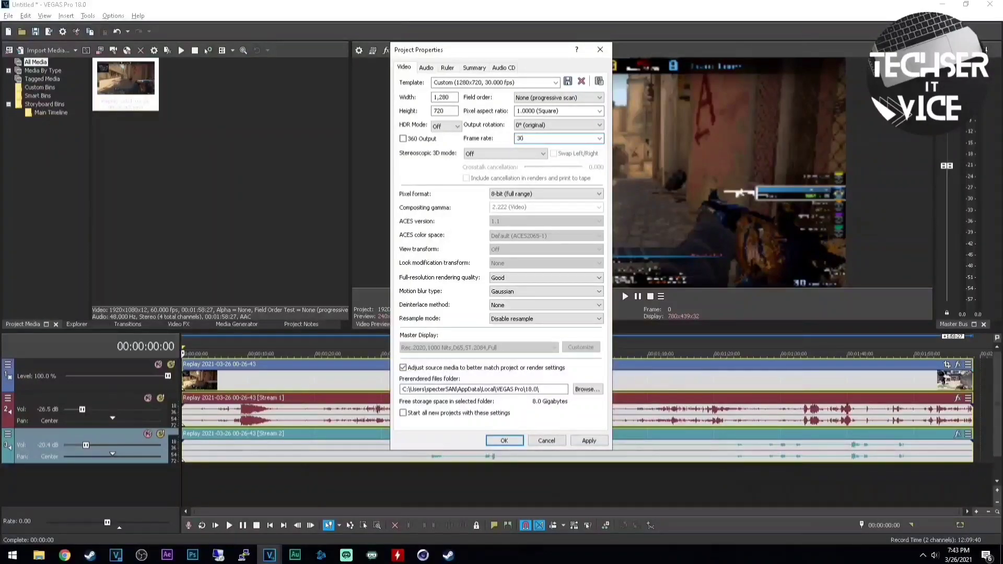
click(504, 441)
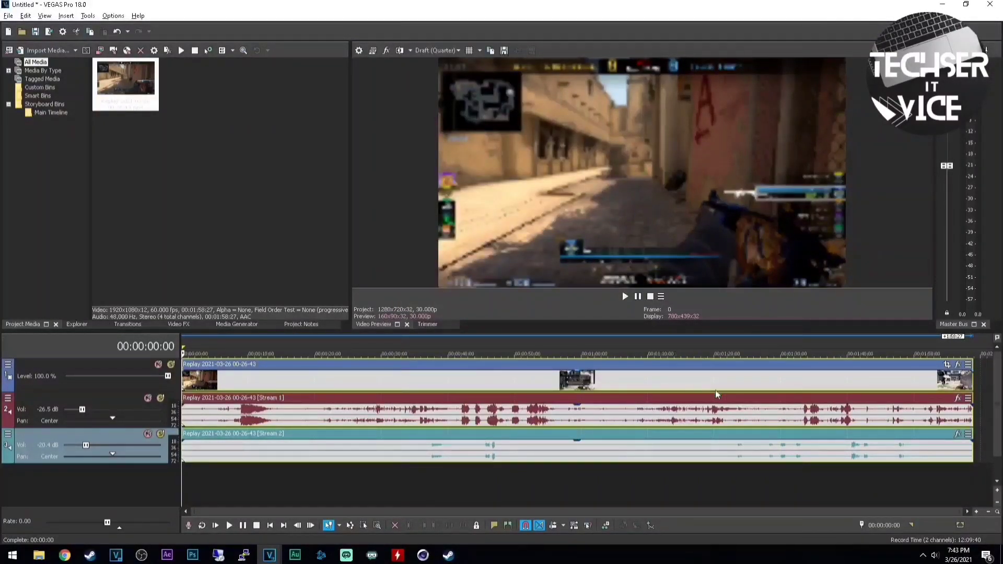
Move the playhead to 00:01:36:07 and recheck the project properties without changing them
click(823, 382)
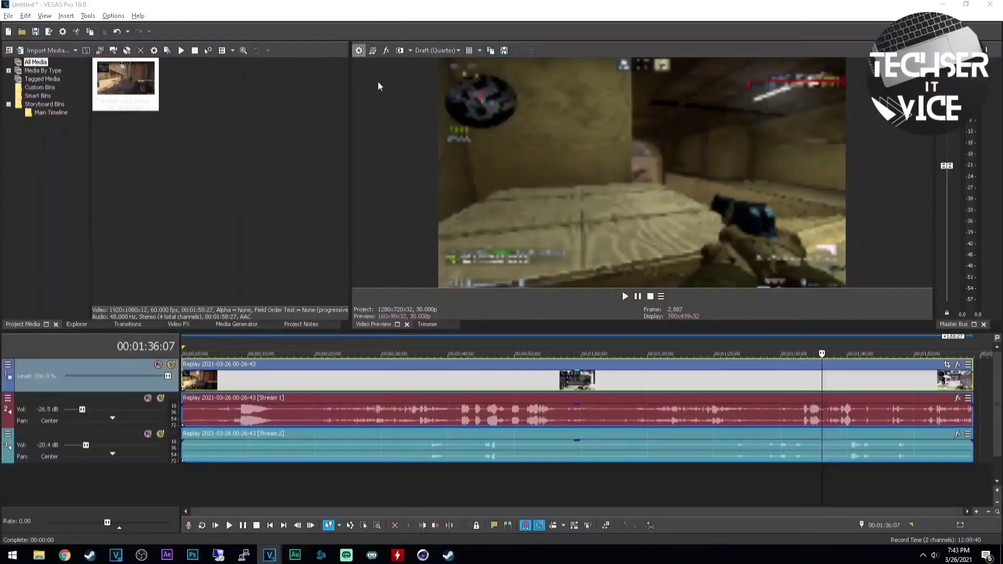
click(358, 50)
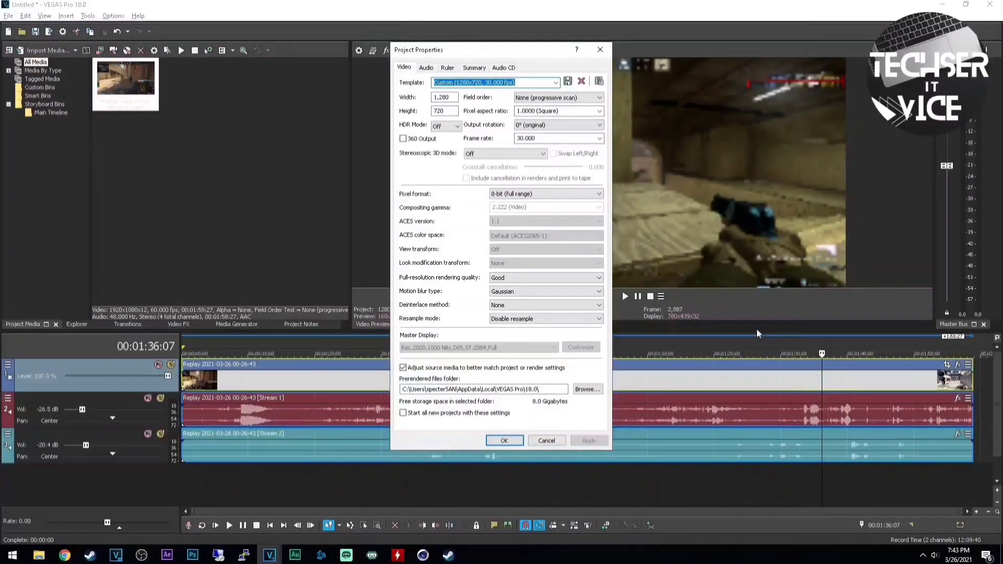
drag(458, 97, 424, 98)
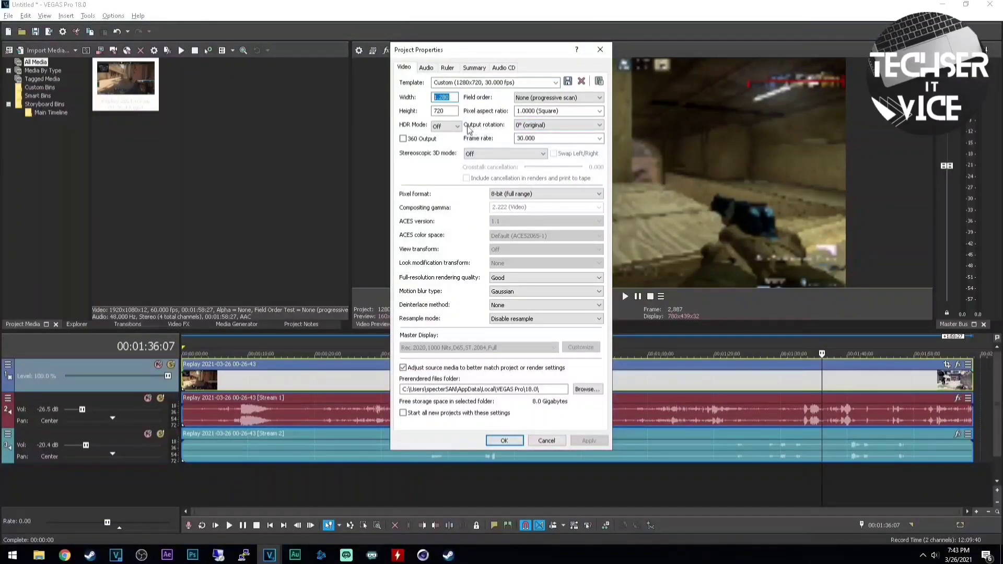
click(546, 440)
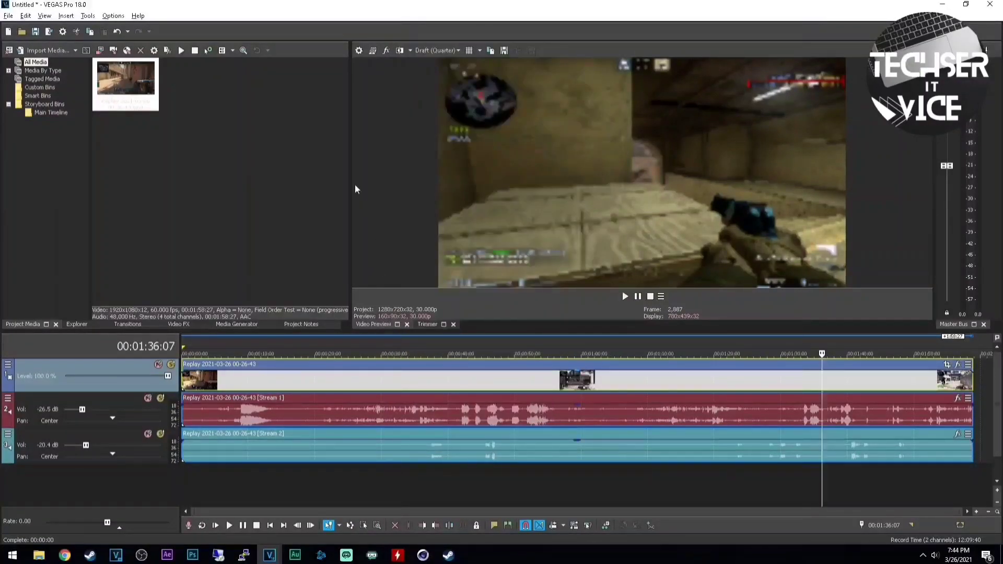
click(118, 16)
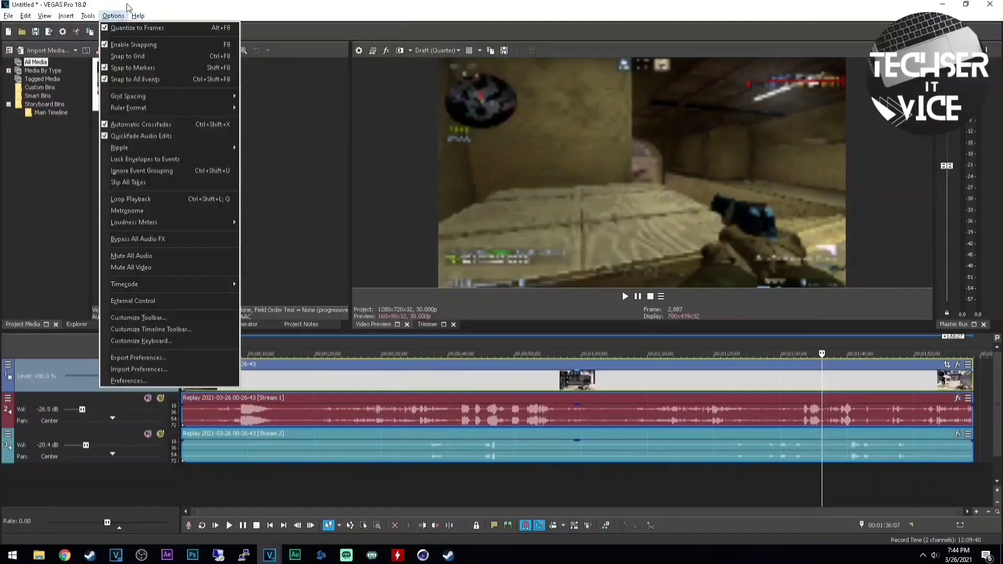
In Preferences > Video, set Dynamic RAM Preview max to 0 MB
click(128, 381)
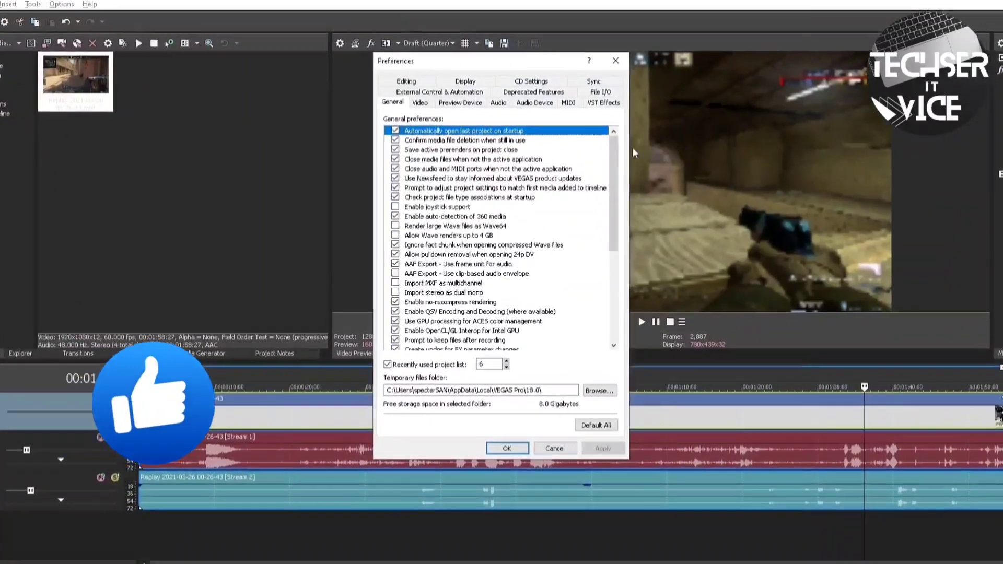
click(420, 102)
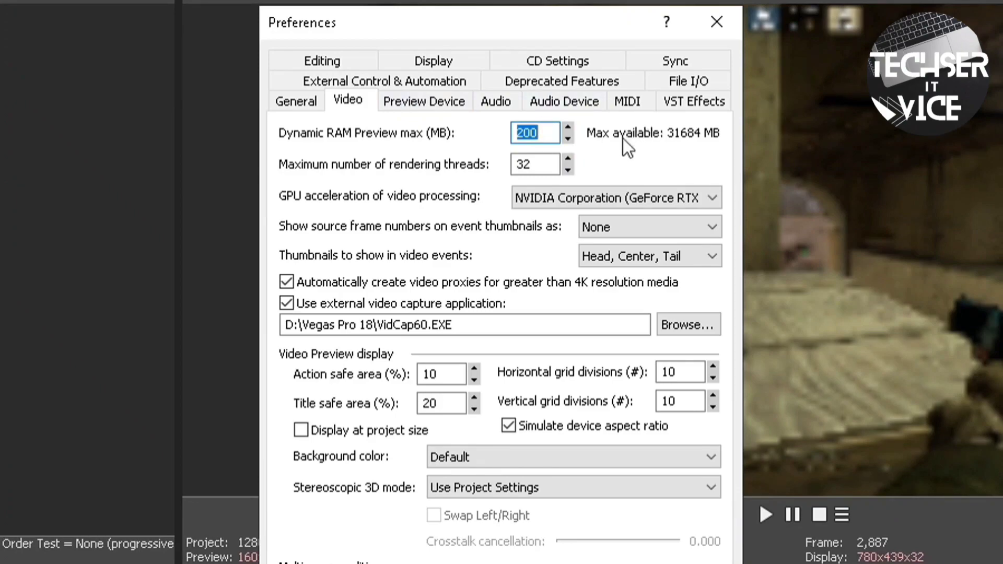
click(547, 134)
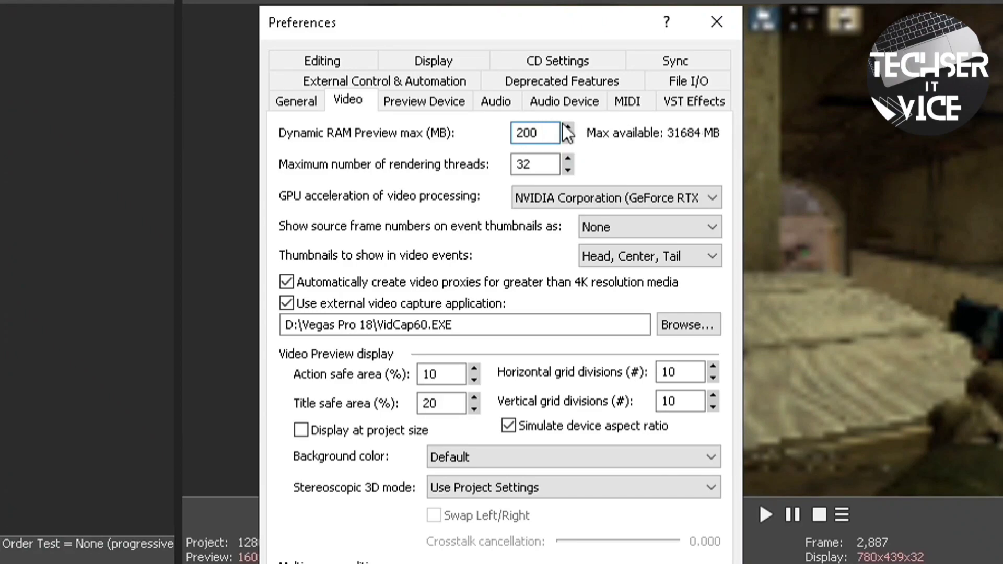
double_click(546, 124)
text(5000)
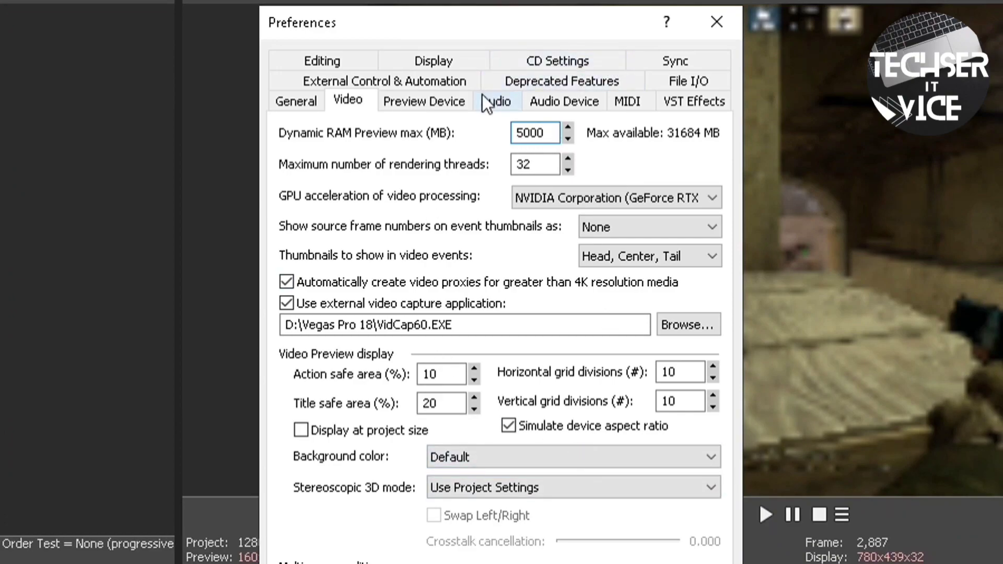
double_click(552, 131)
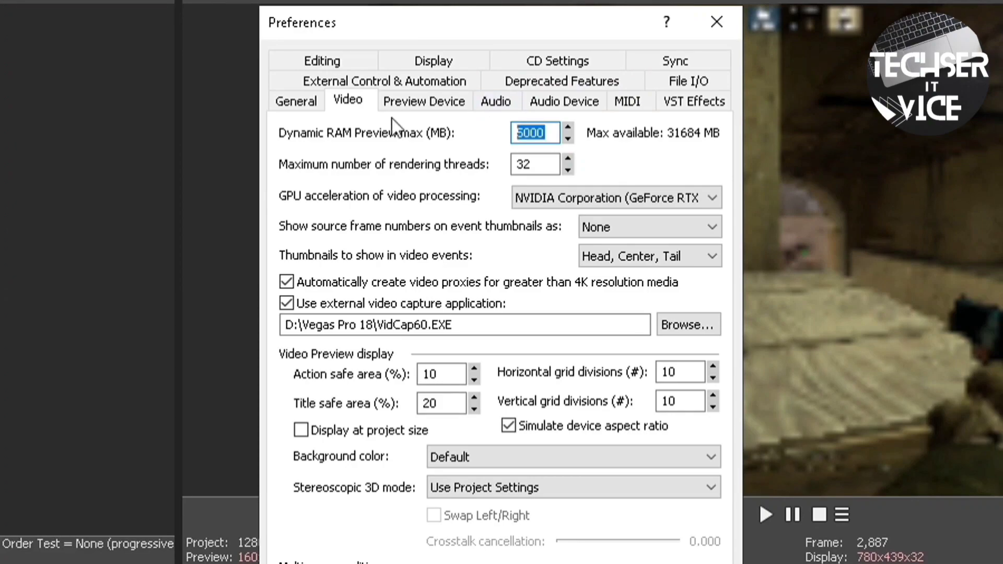
text(0)
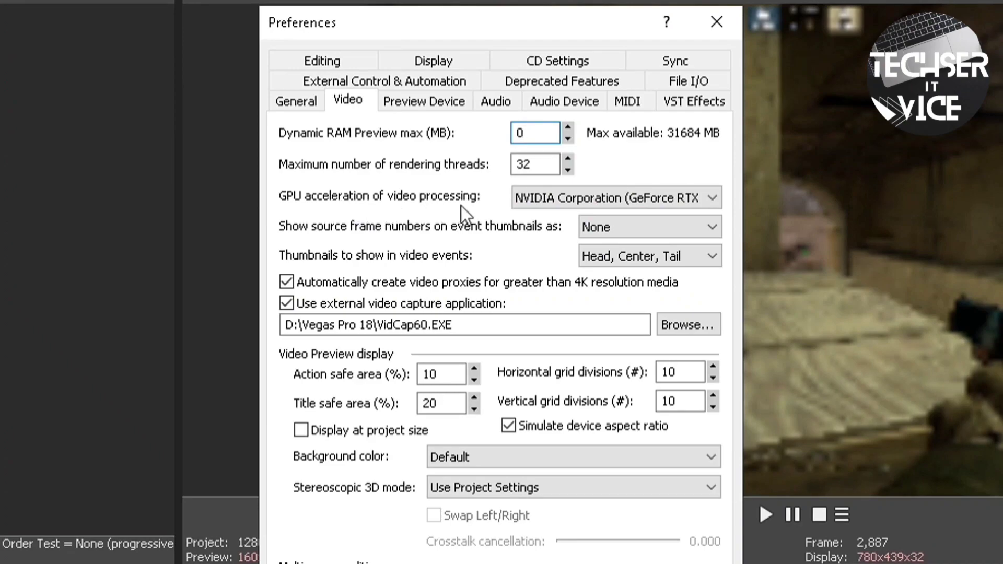
click(692, 197)
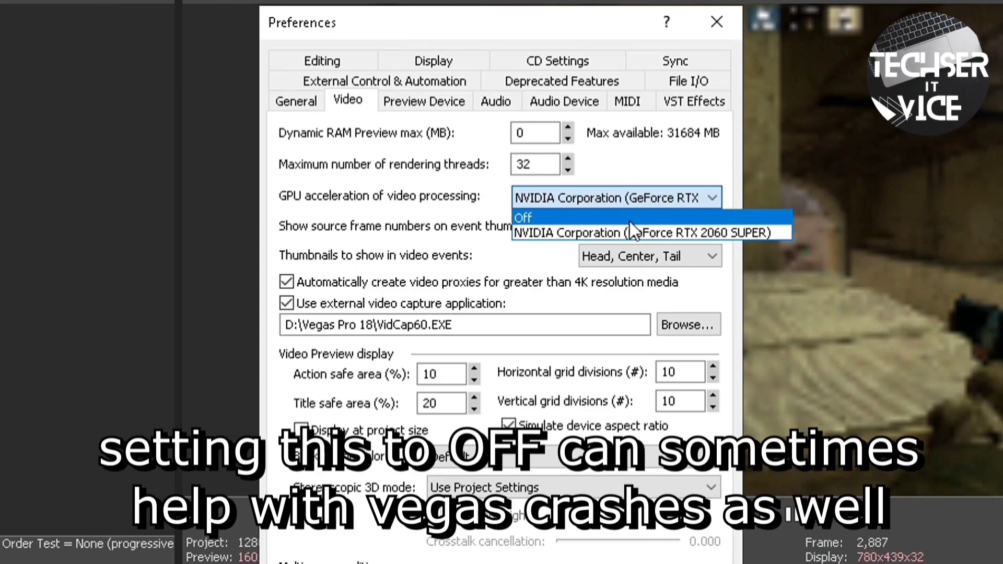
Leave GPU acceleration on the NVIDIA card and confirm Preferences with OK
click(659, 161)
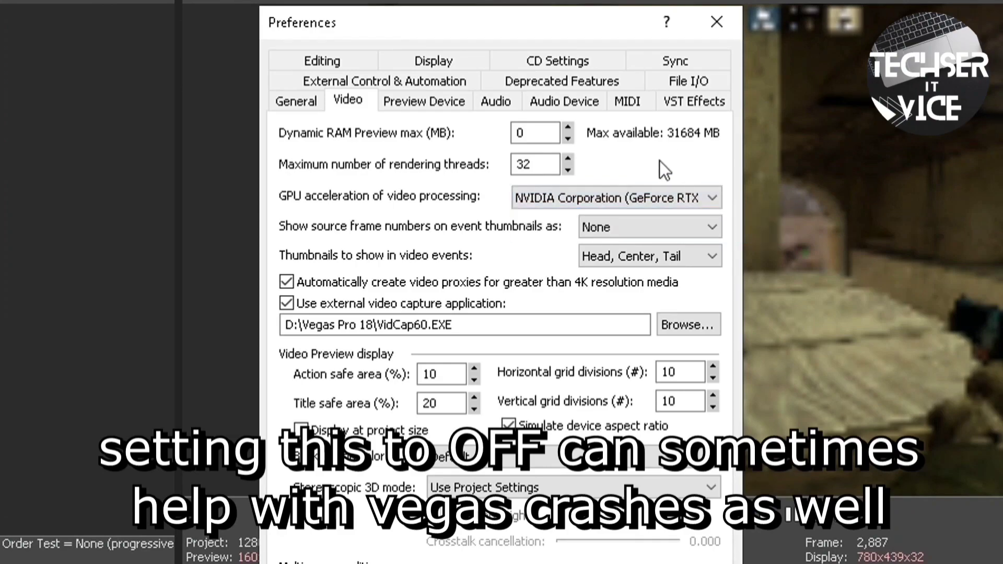
click(660, 190)
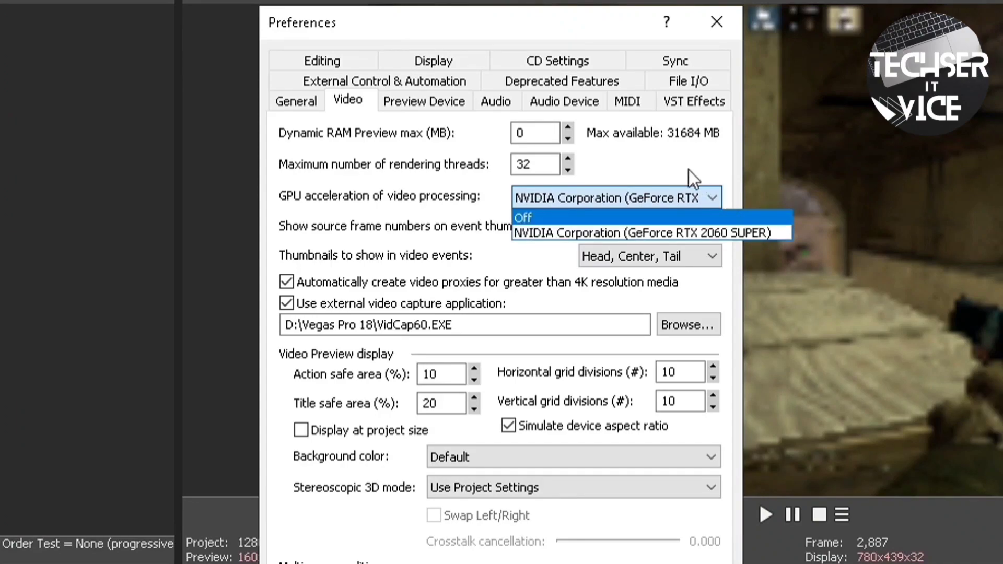
click(614, 231)
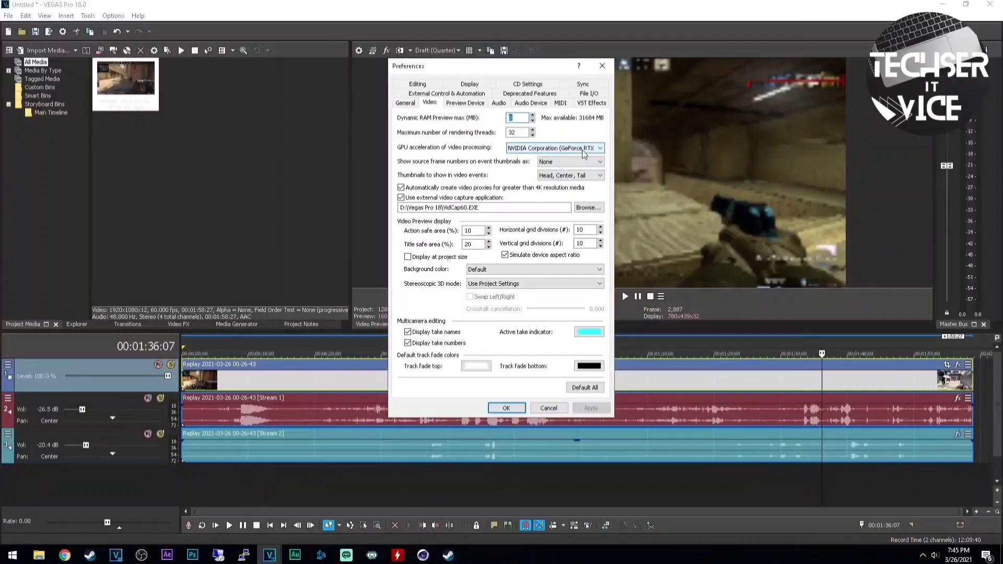
click(507, 408)
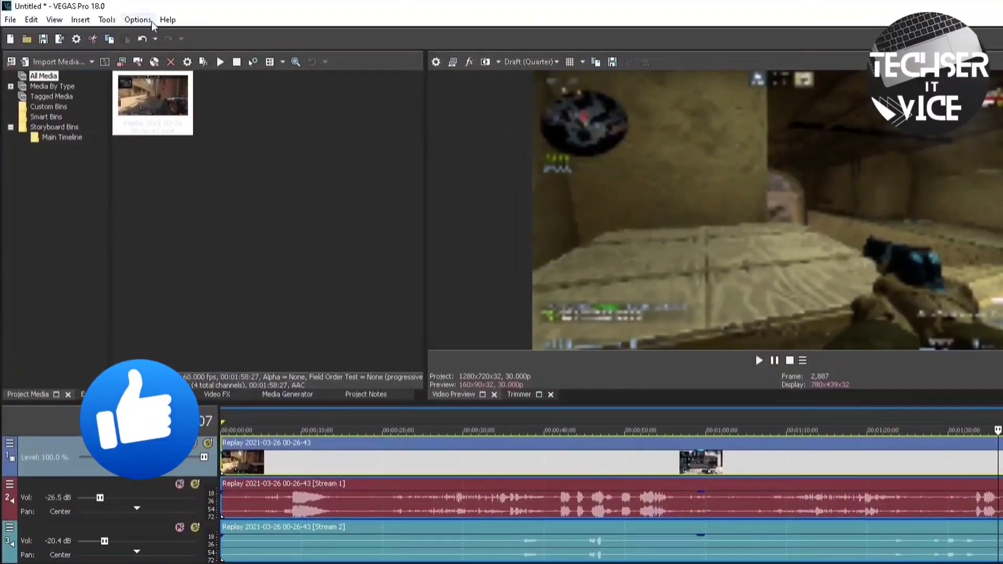
click(143, 21)
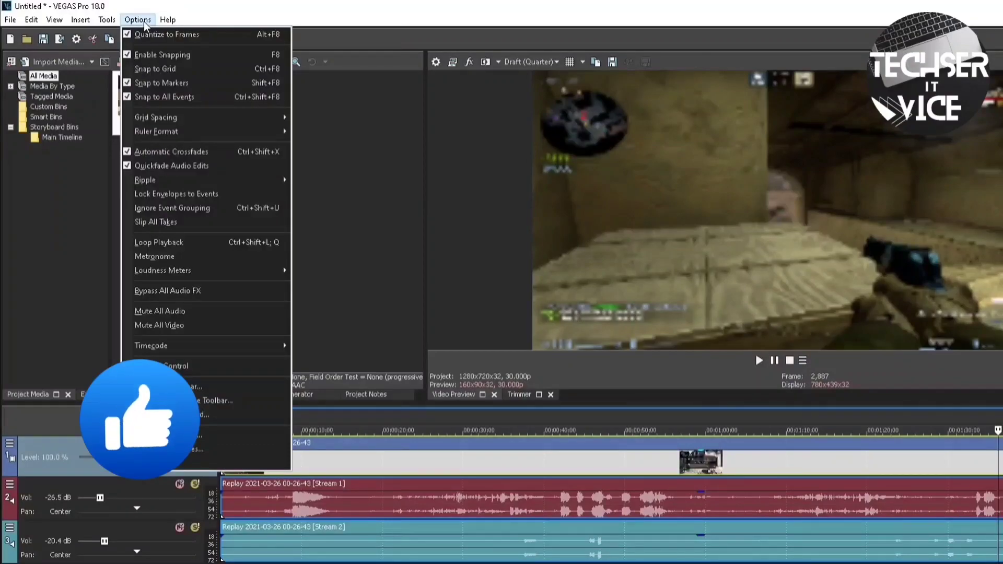
click(336, 6)
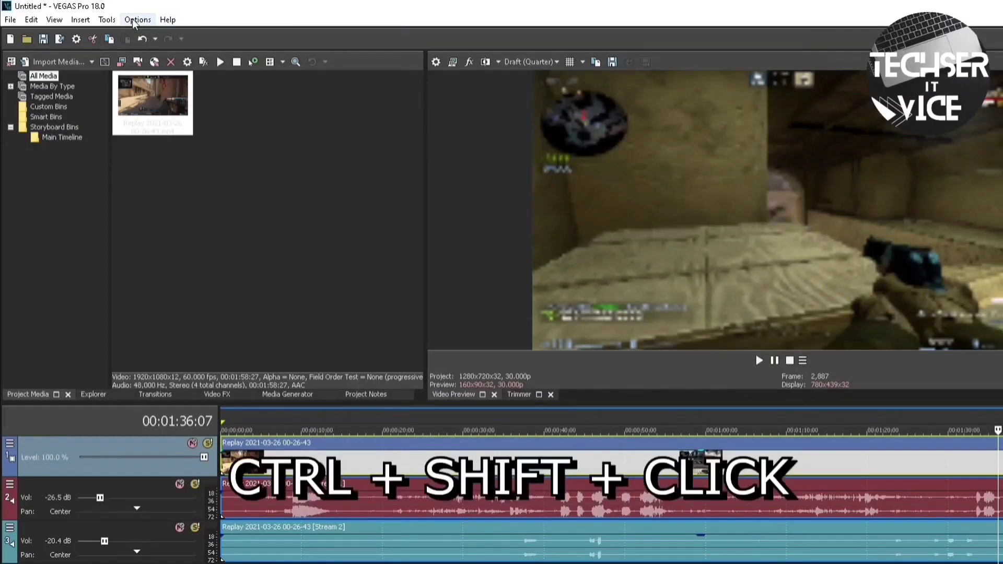
click(137, 20)
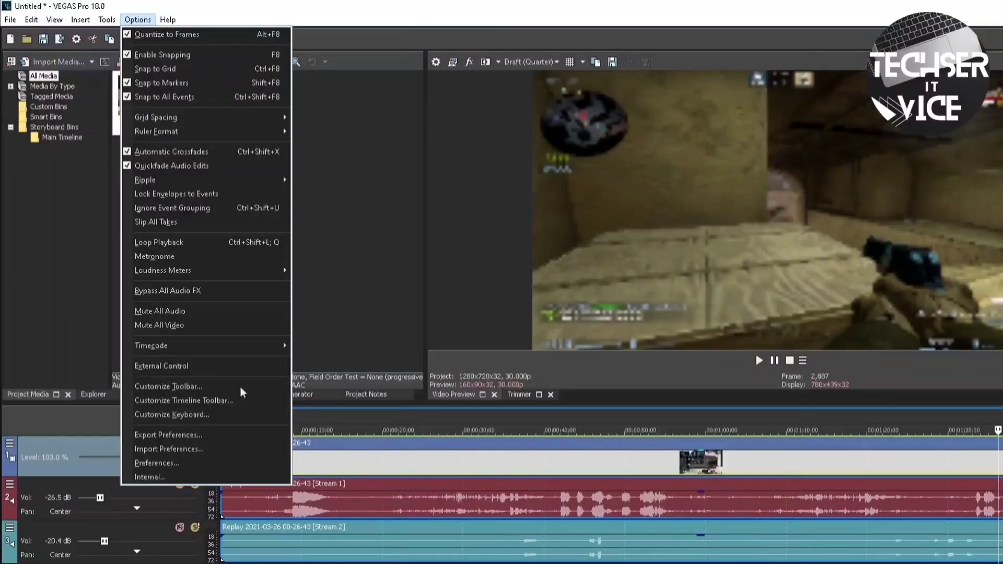
click(381, 13)
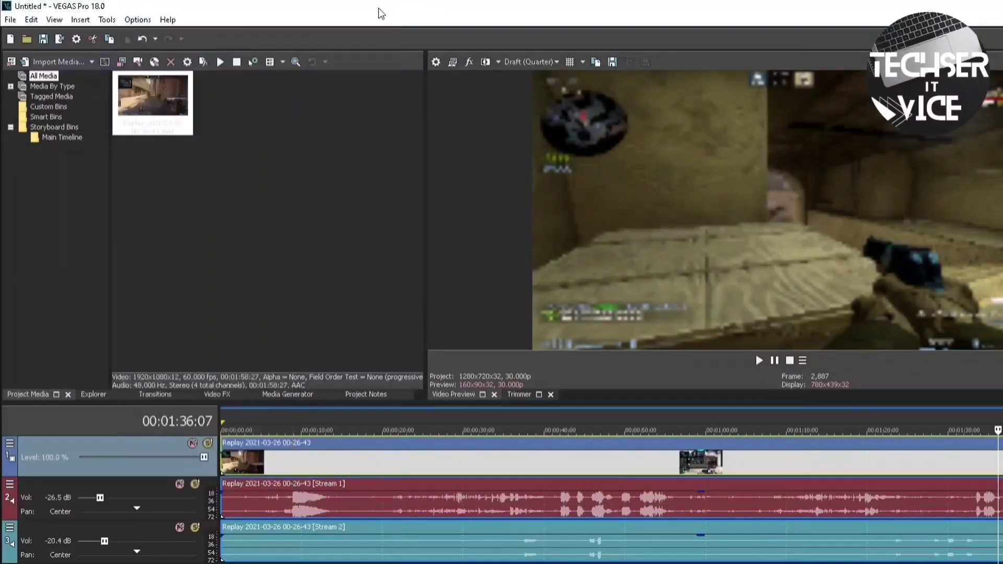
click(139, 19)
click(153, 19)
click(141, 19)
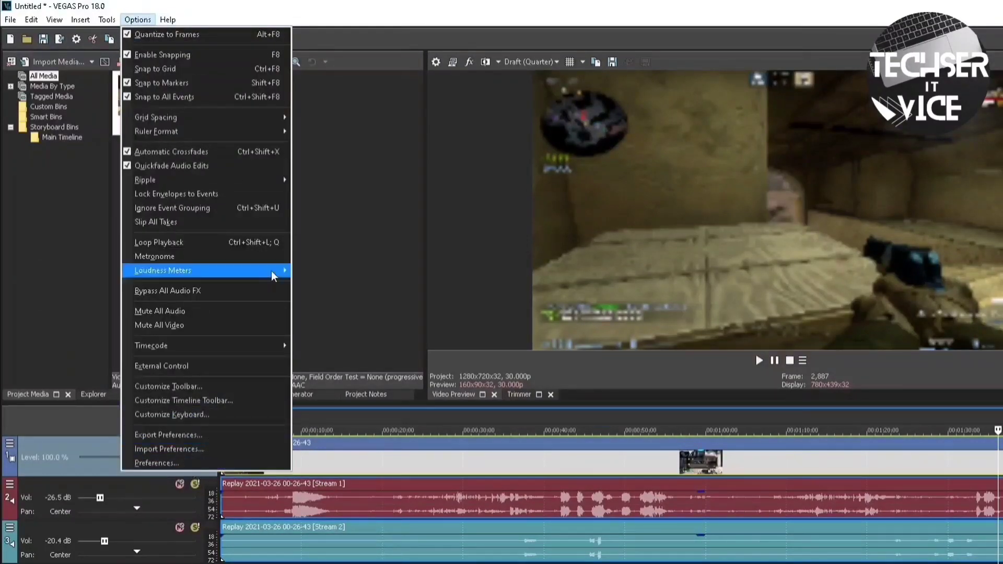
click(230, 18)
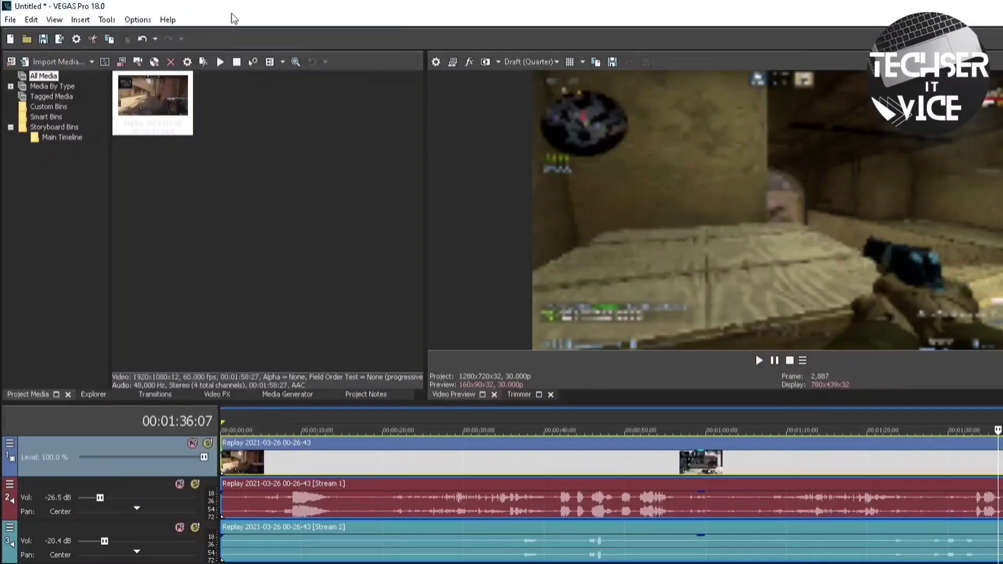
click(130, 19)
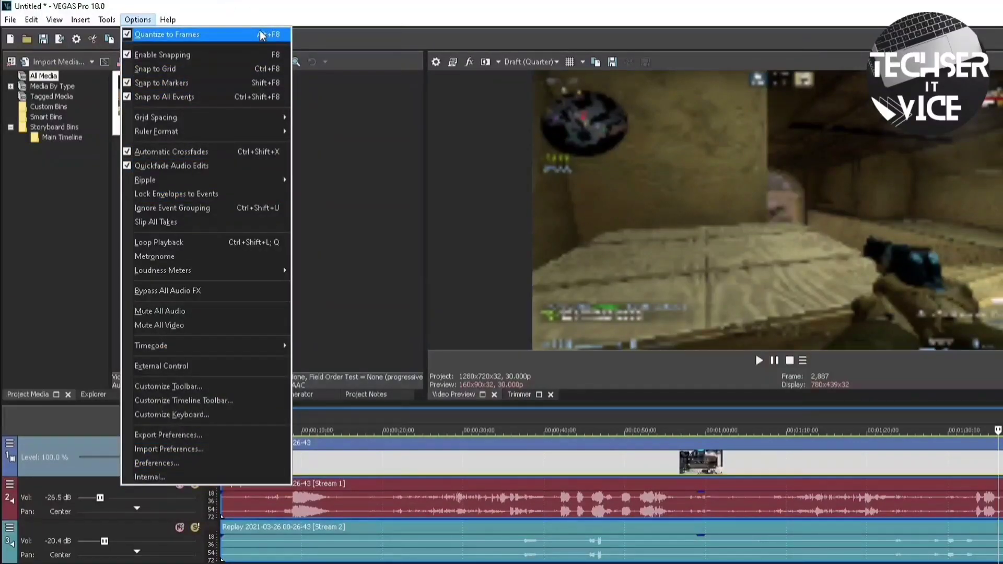
click(137, 19)
click(137, 19)
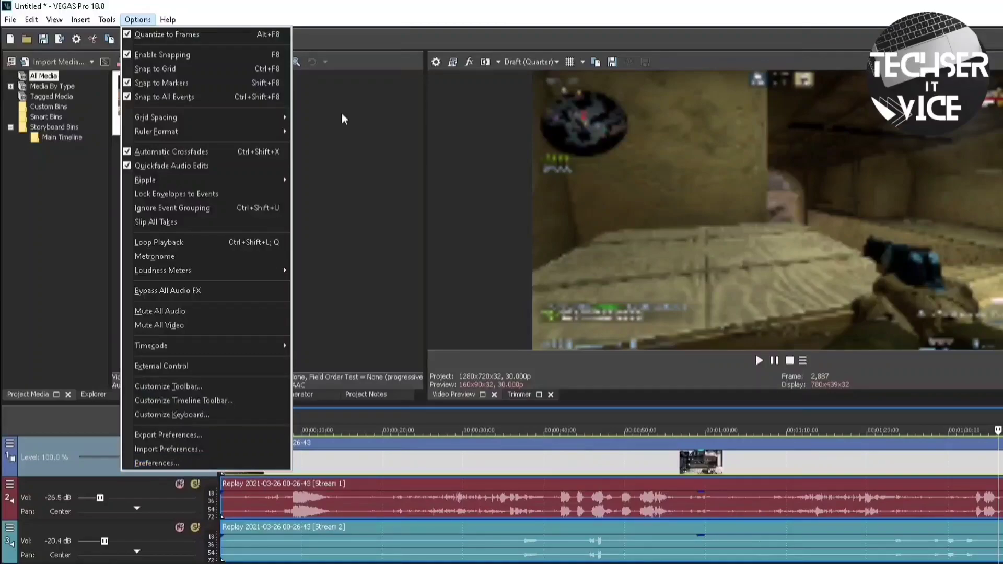
click(137, 20)
shift+click(141, 22)
click(150, 473)
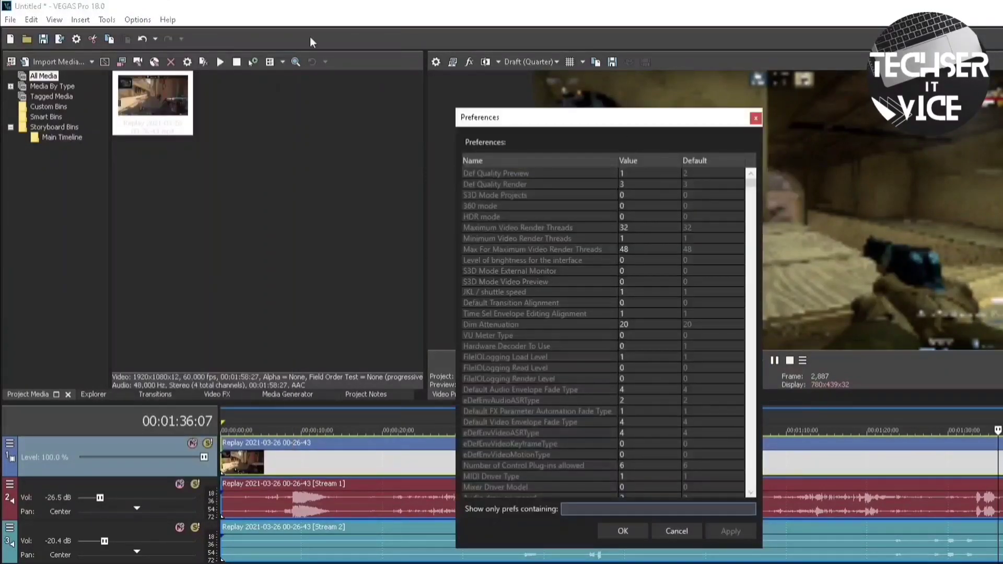
key(Escape)
click(137, 19)
click(154, 460)
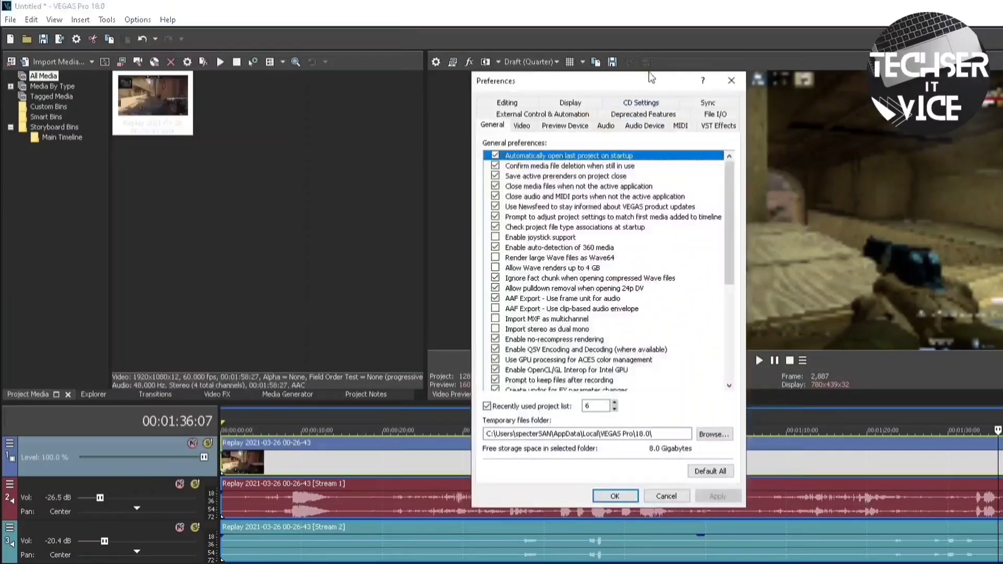
click(733, 79)
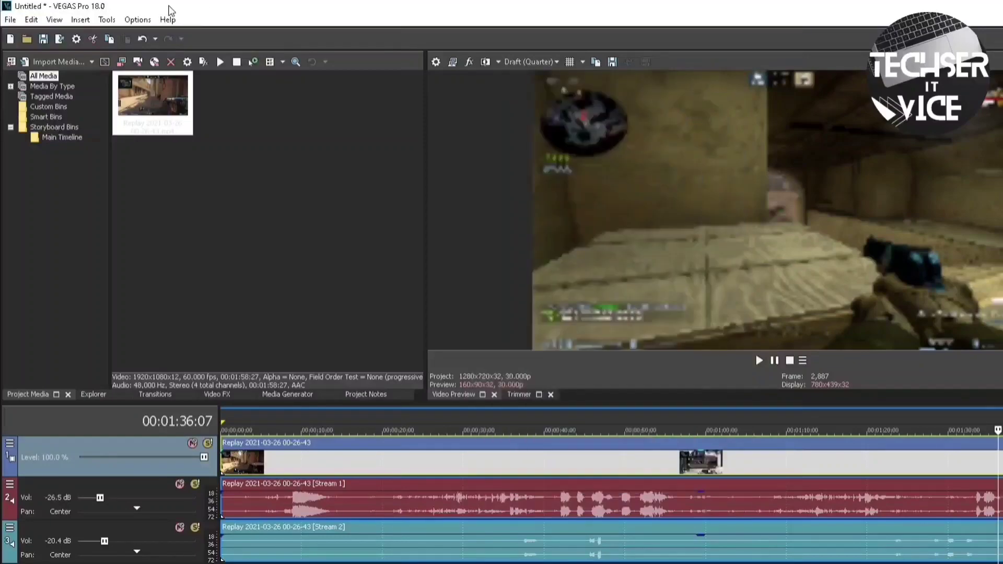
Filter the internal preferences for 'multi stream' and apply Enable Multi Stream Render set to TRUE
shift+click(137, 19)
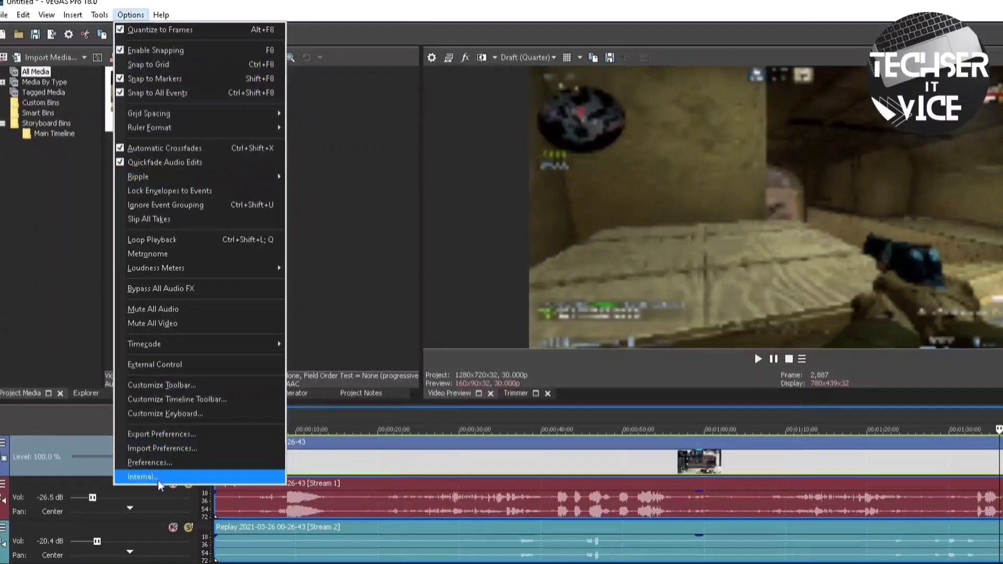
click(159, 477)
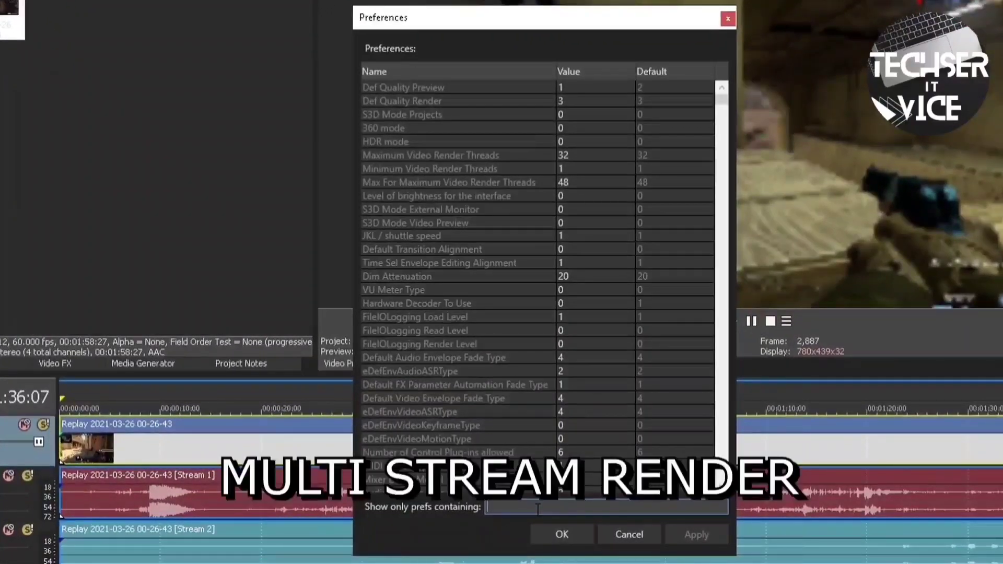
click(538, 510)
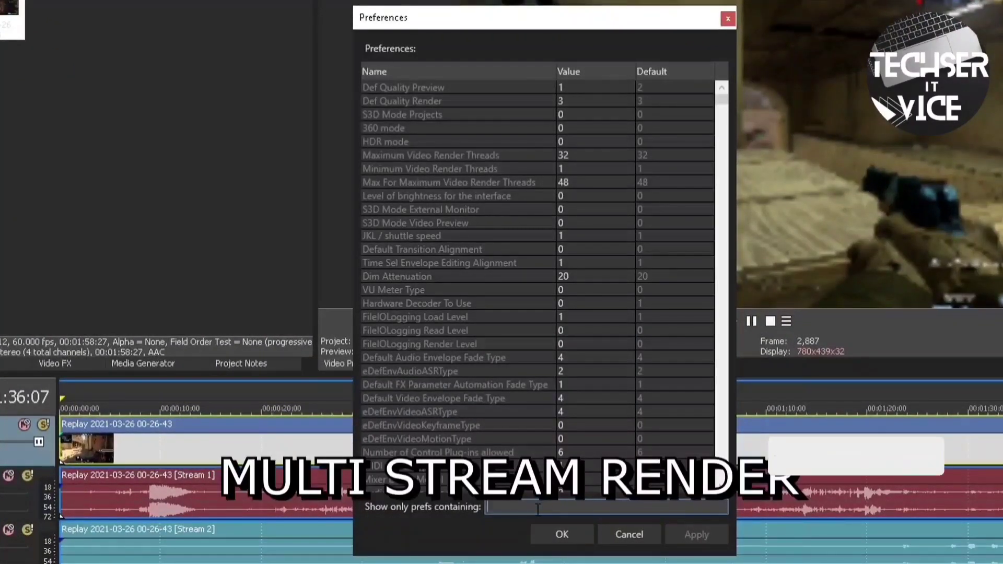
text(multi stream)
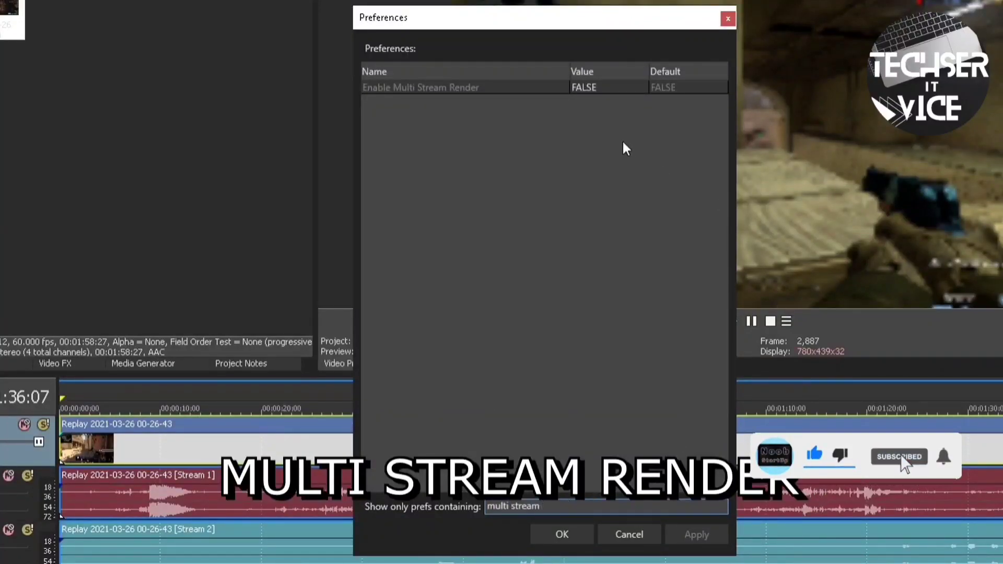
click(609, 86)
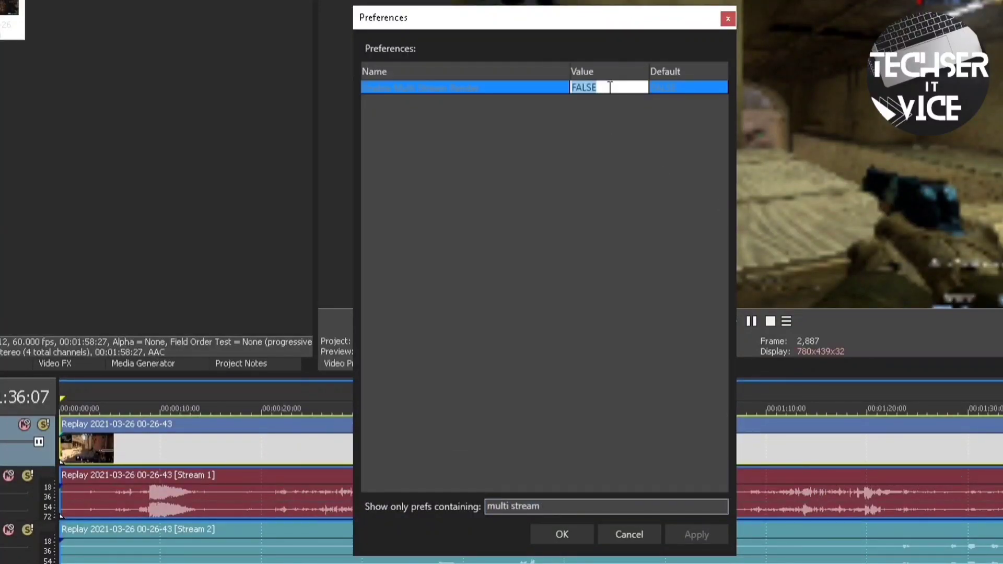
text(TRUE)
key(Return)
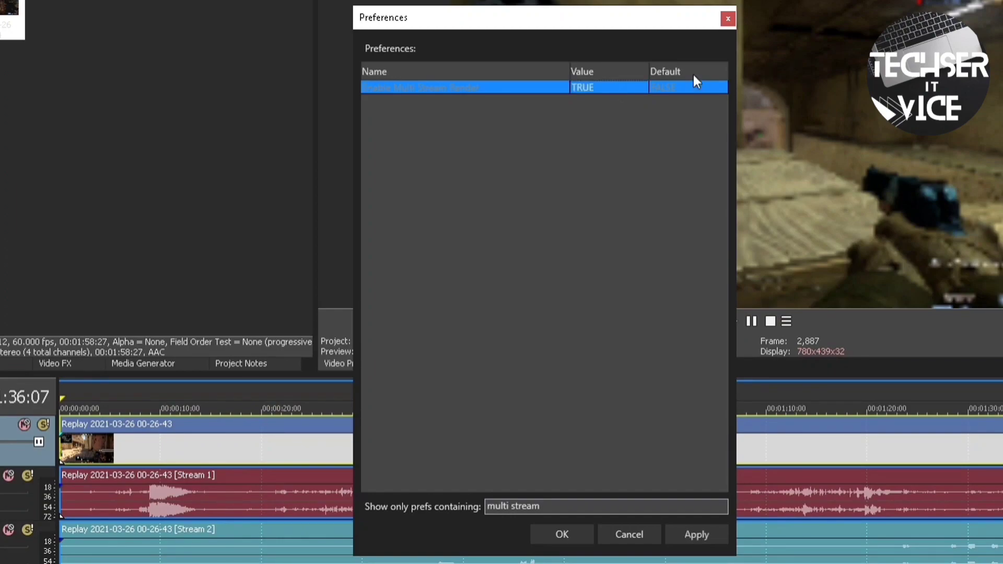
click(697, 535)
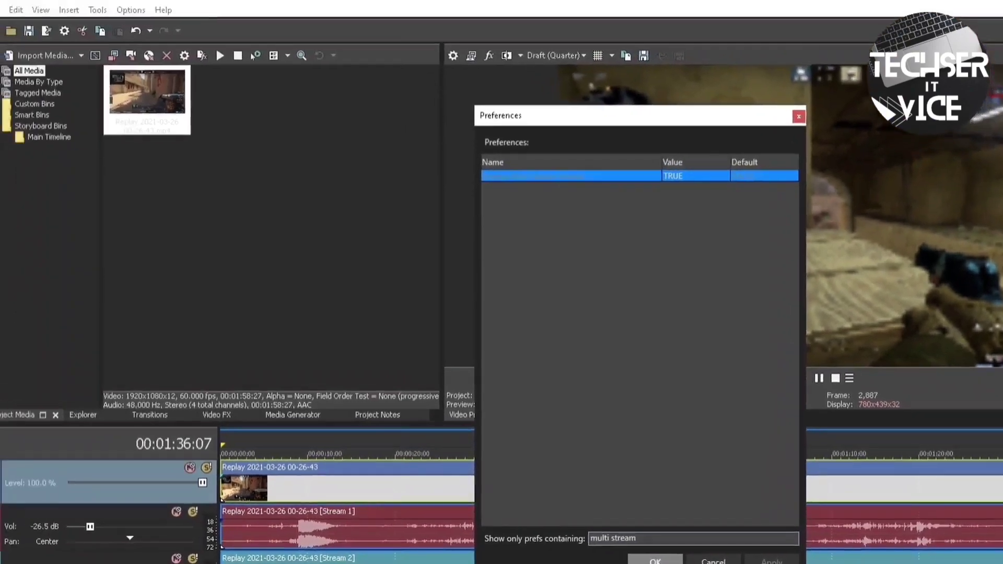
Apply the File I/O preferences with legacy AVC decoding on and legacy HEVC decoding off
click(561, 534)
click(142, 17)
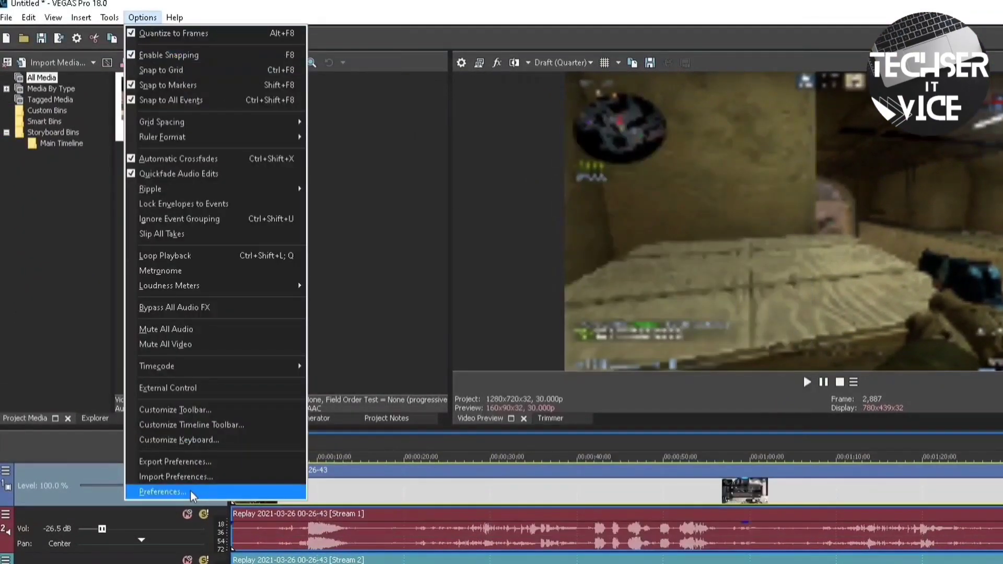
click(190, 491)
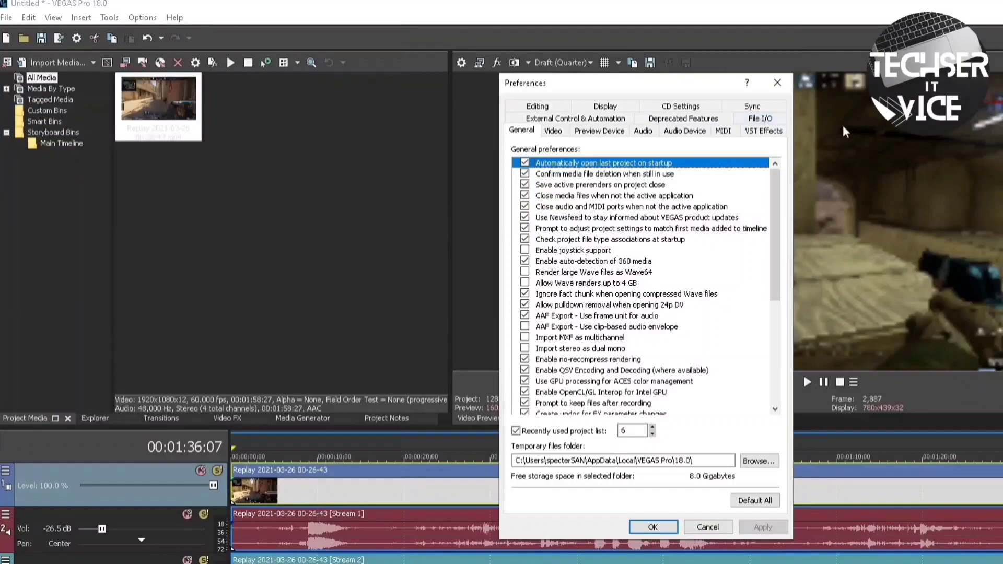
click(761, 119)
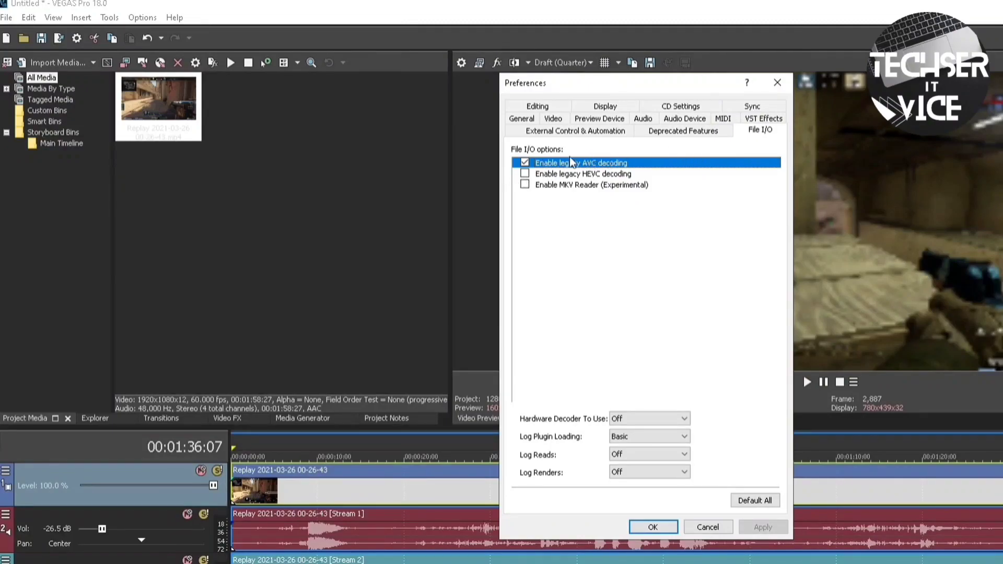
click(580, 174)
click(525, 174)
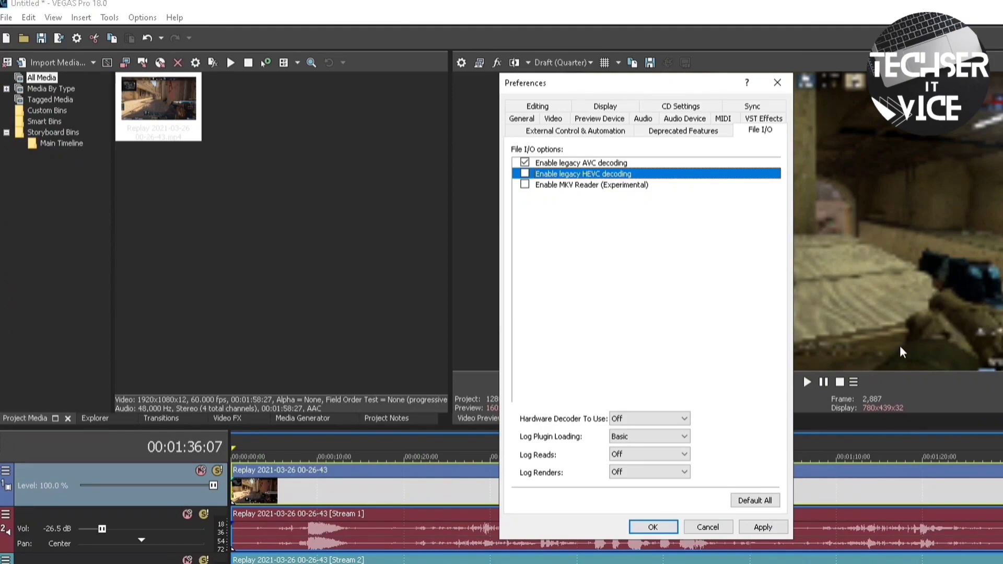
click(767, 528)
click(142, 19)
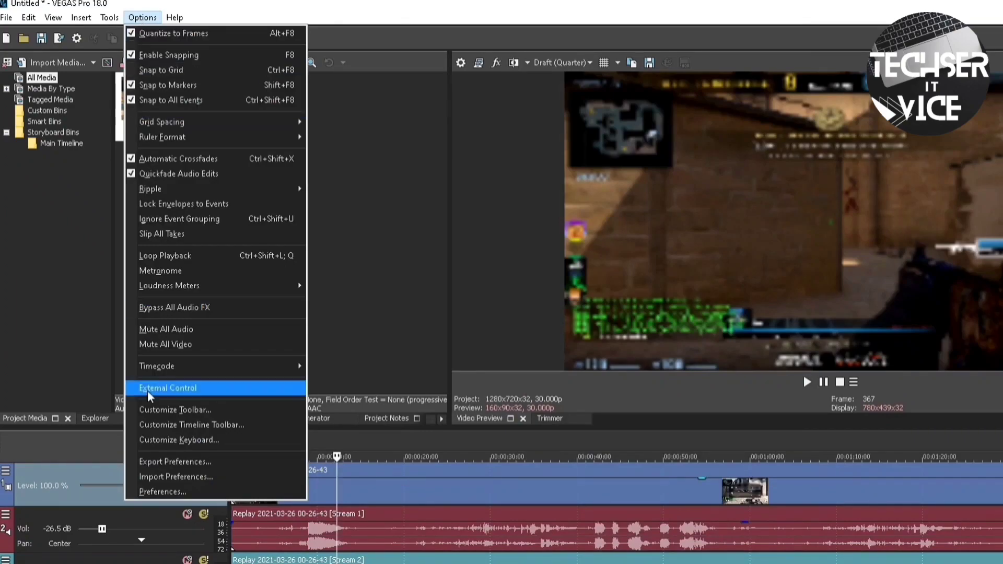
Choose Windows Graphics Card as the preview device in Preferences
click(163, 491)
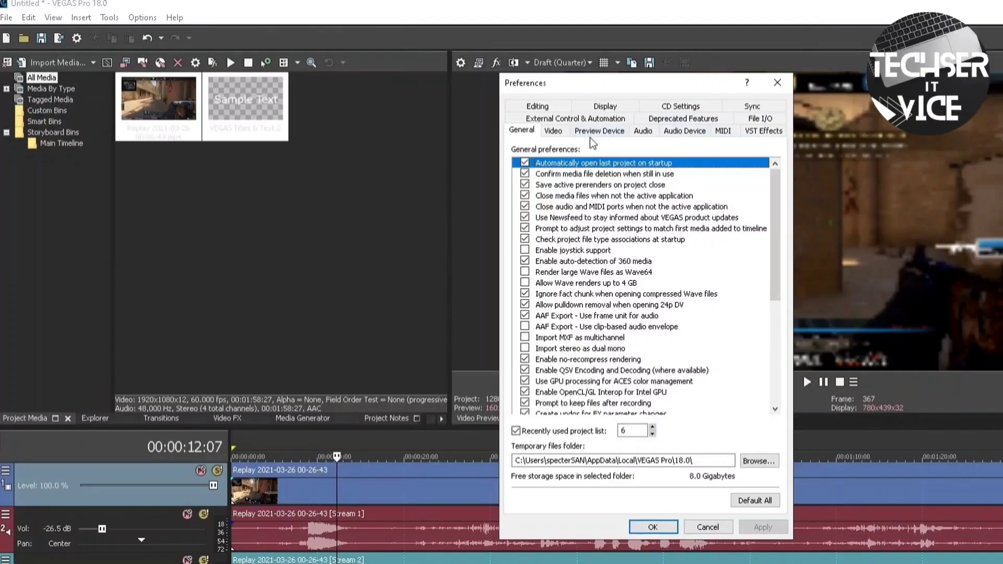
click(614, 131)
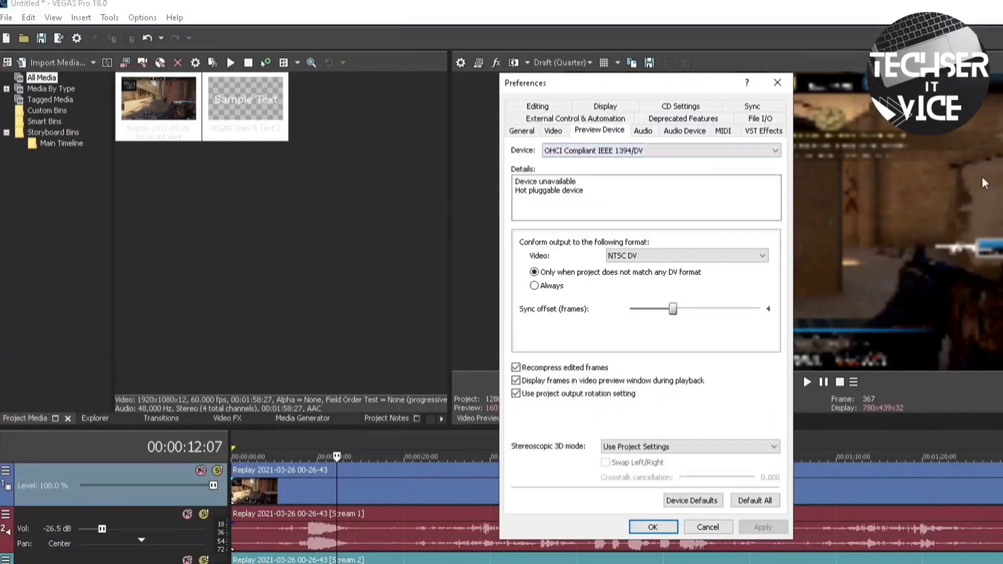
click(706, 152)
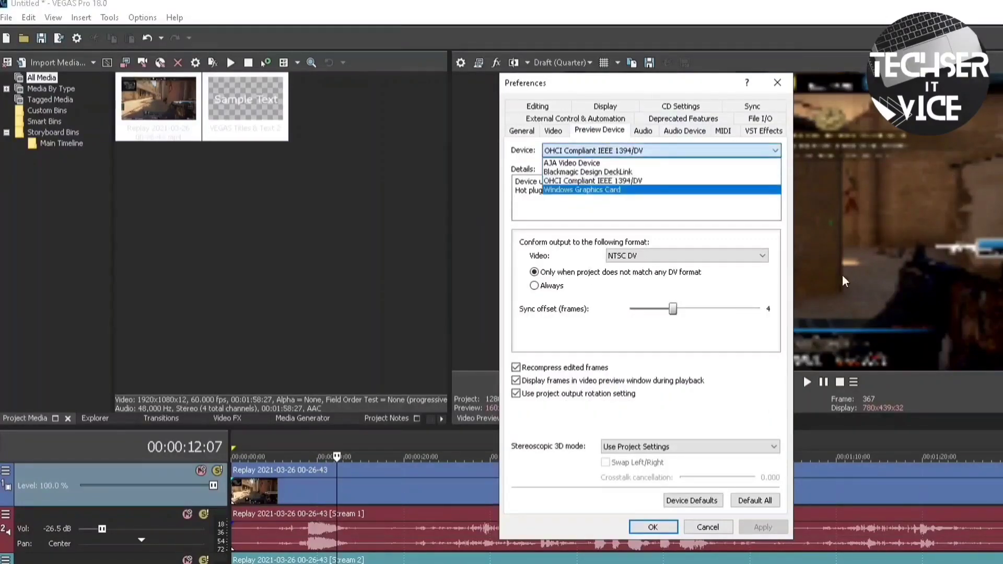
click(626, 191)
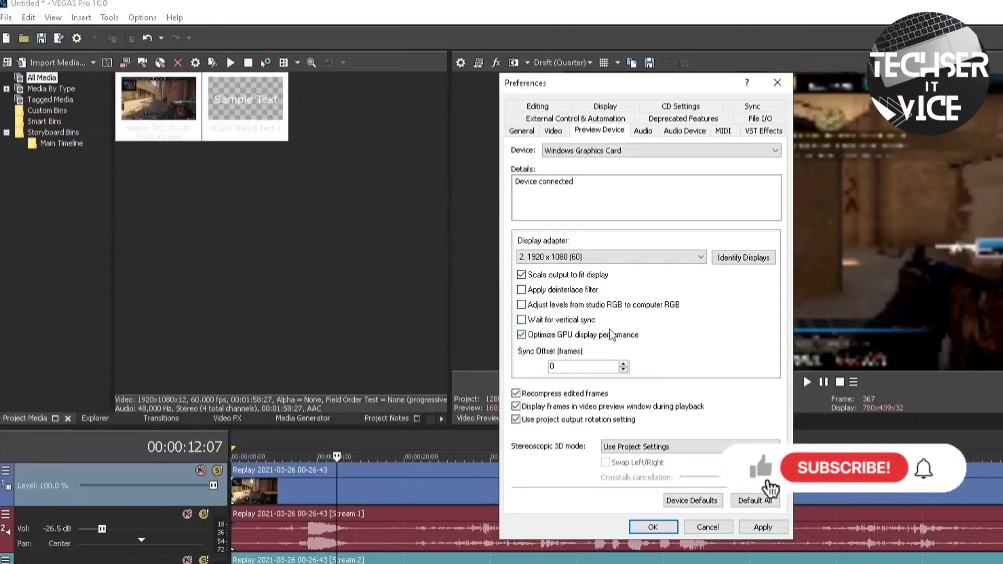
Switch the preview device to OHCI Compliant IEEE 1394/DV, apply, and close Preferences
drag(711, 88, 473, 94)
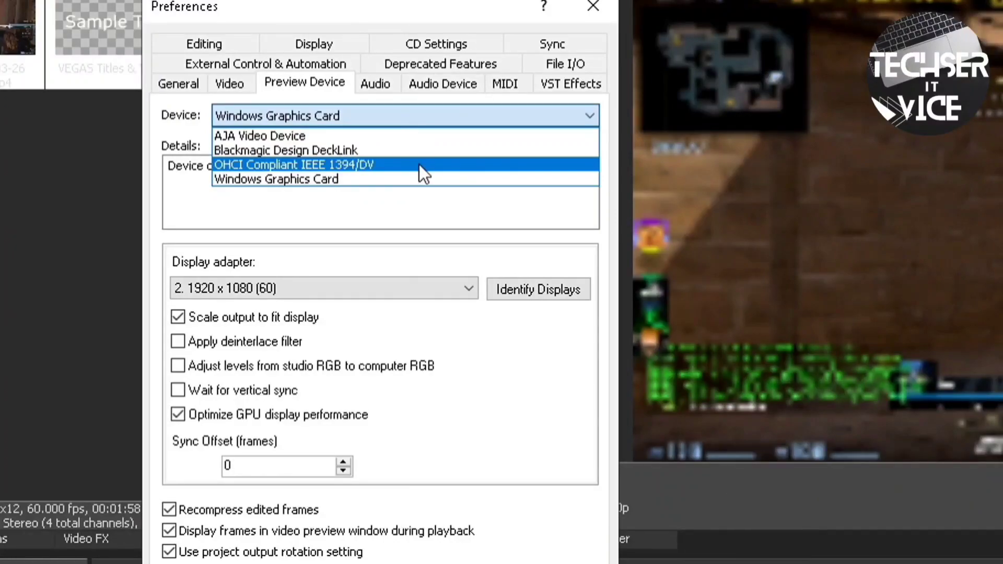
click(419, 164)
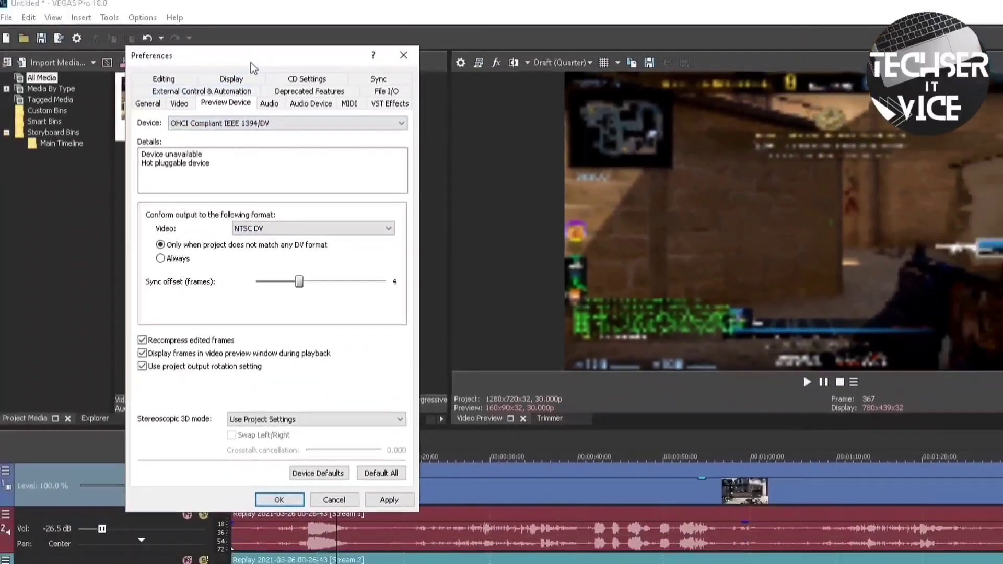
drag(296, 52, 324, 35)
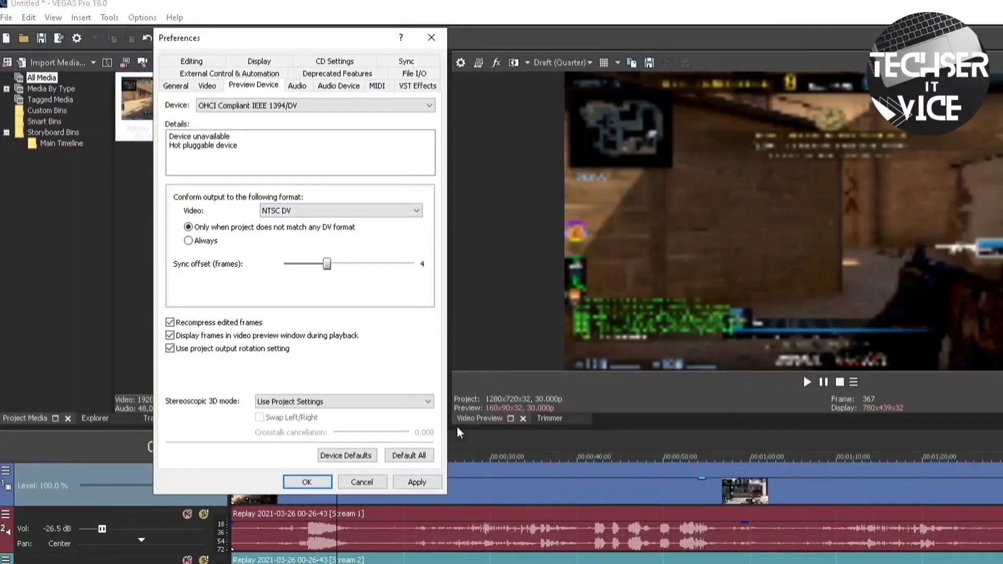
click(416, 481)
click(303, 481)
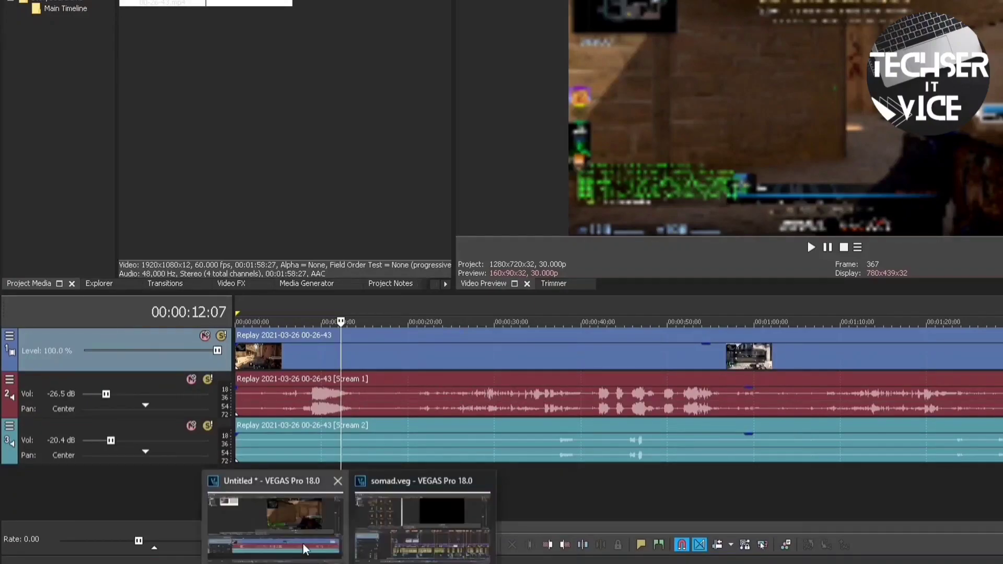
In the somad project, delete the second title clip on track 3
click(421, 505)
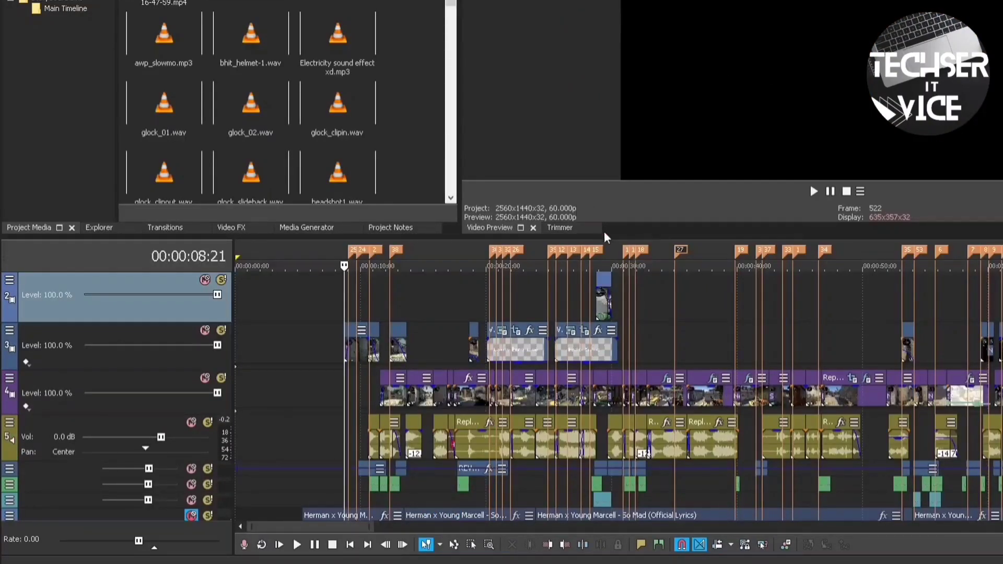
drag(627, 236, 627, 127)
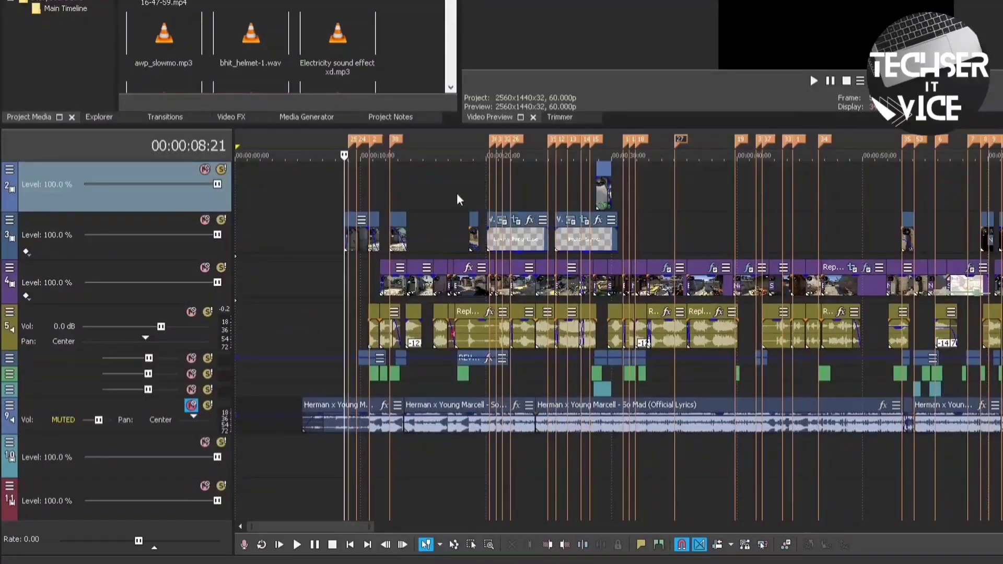
click(421, 189)
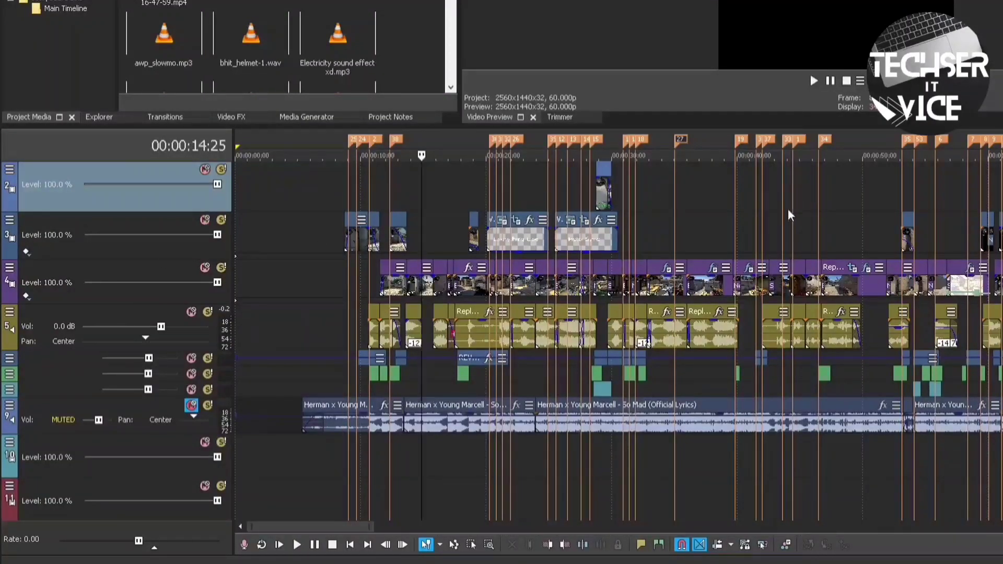
click(553, 222)
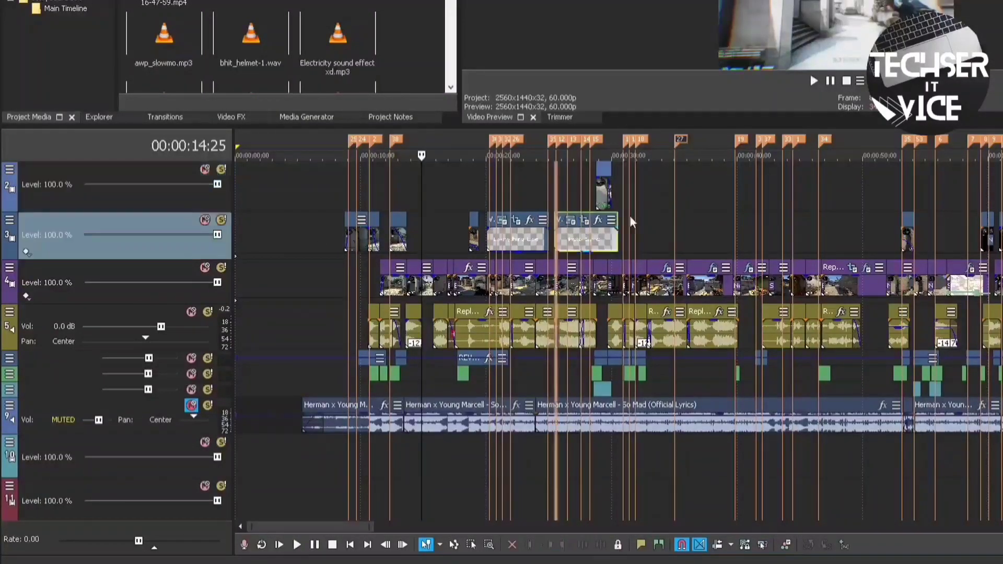
key(Delete)
Position the playhead around 12 seconds and mute track 3
scroll(550, 217, up, 3)
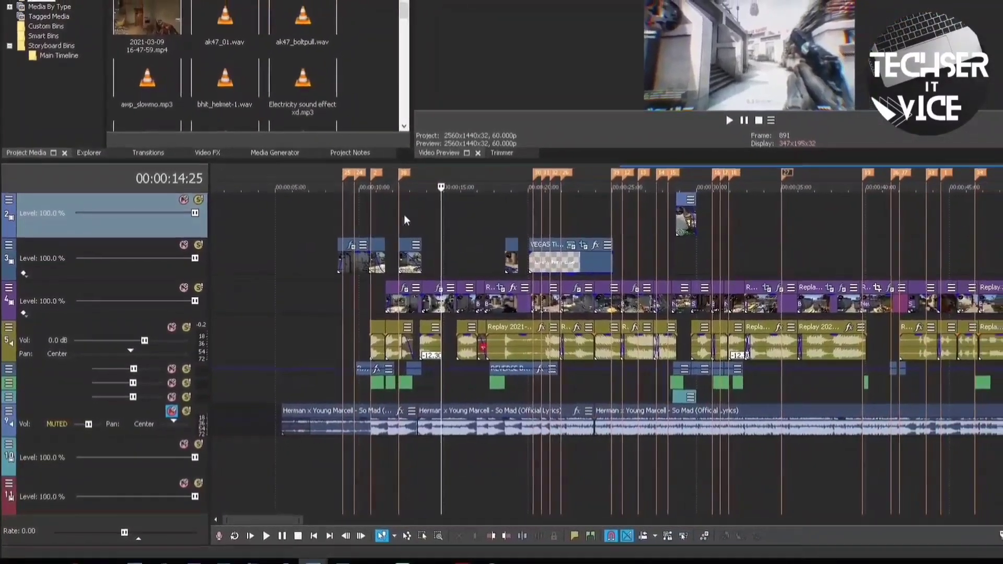
click(451, 215)
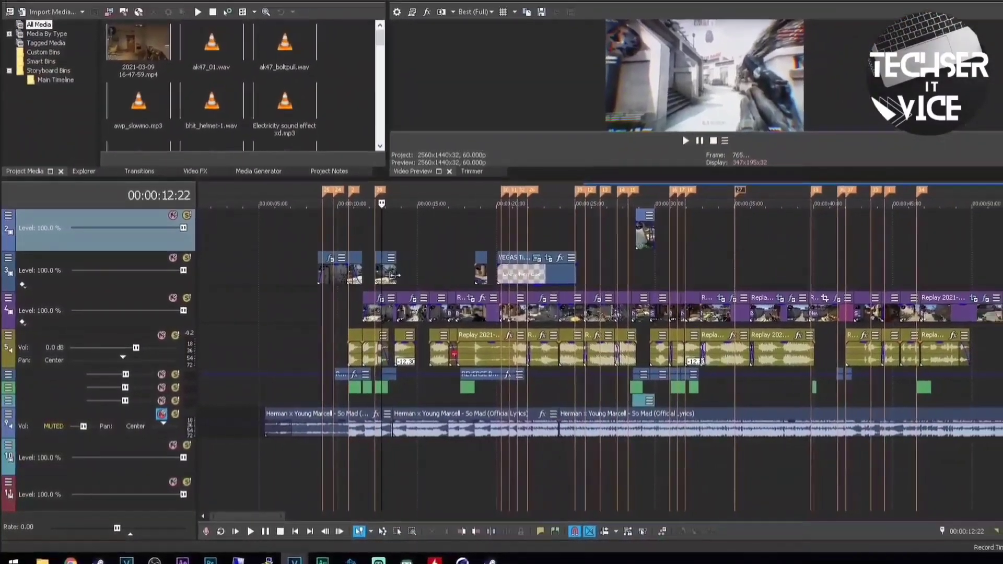
scroll(423, 258, up, 5)
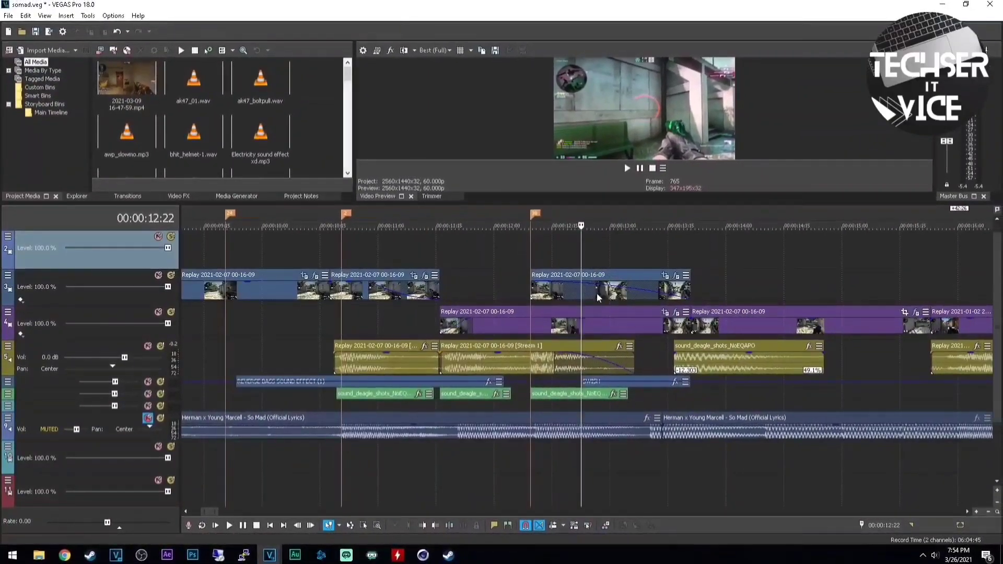
click(556, 247)
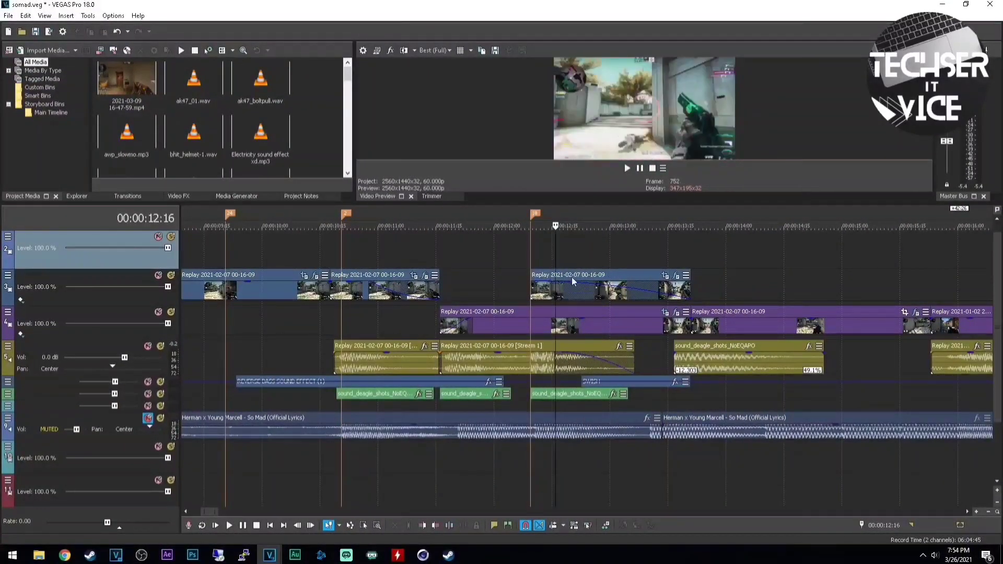
click(561, 285)
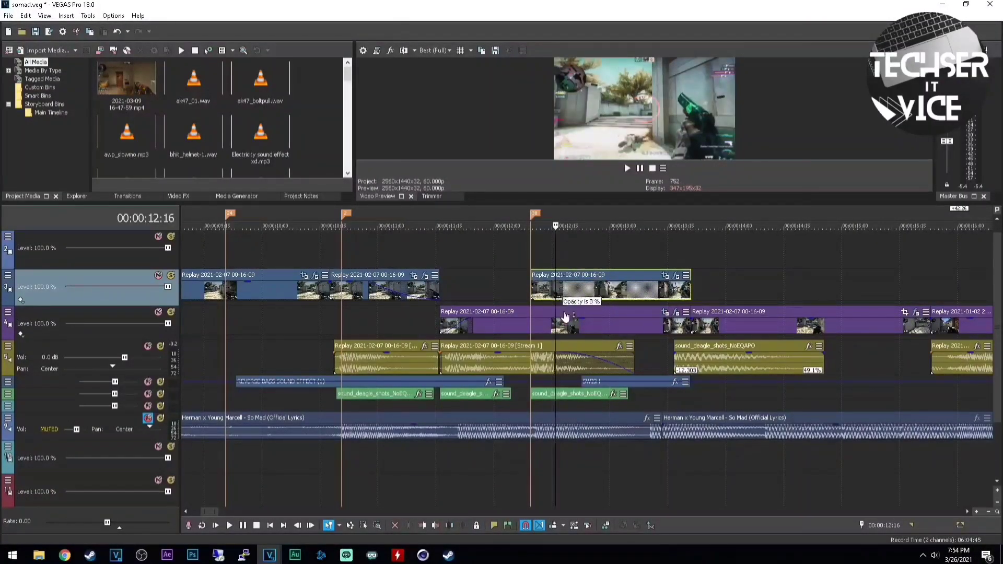
click(158, 275)
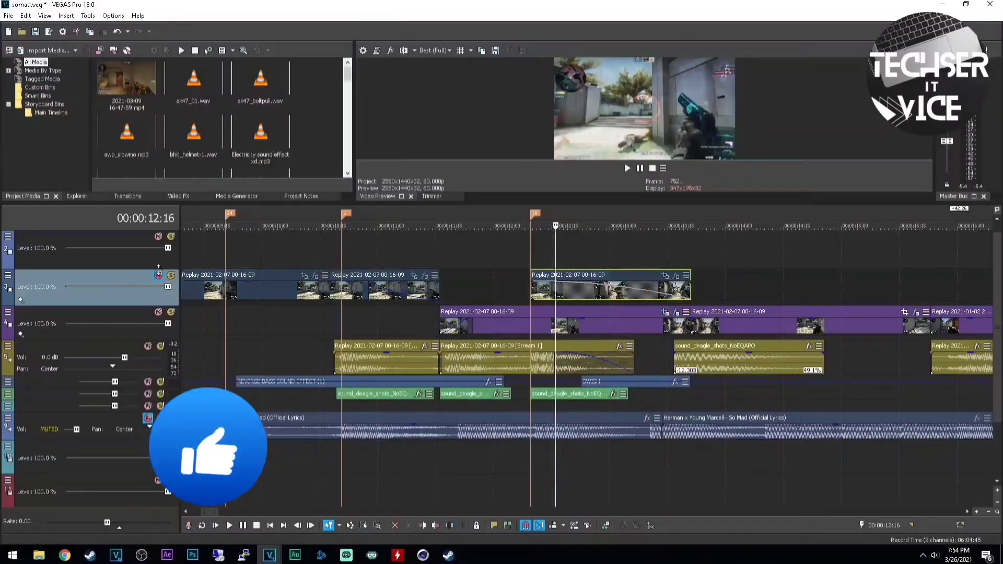
Select the track 4 clip and solo track 4
click(422, 318)
scroll(422, 318, down, 4)
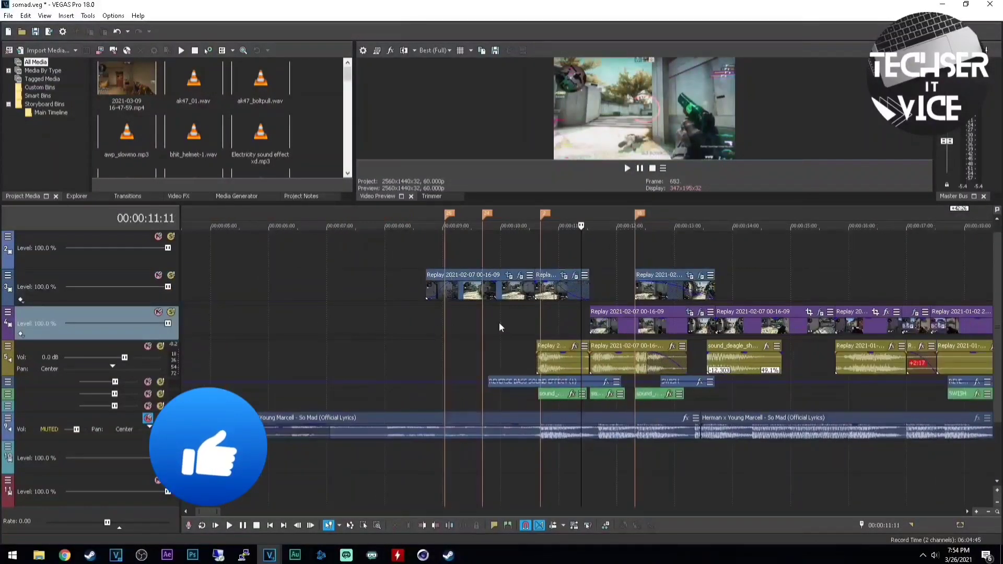
click(618, 325)
click(626, 325)
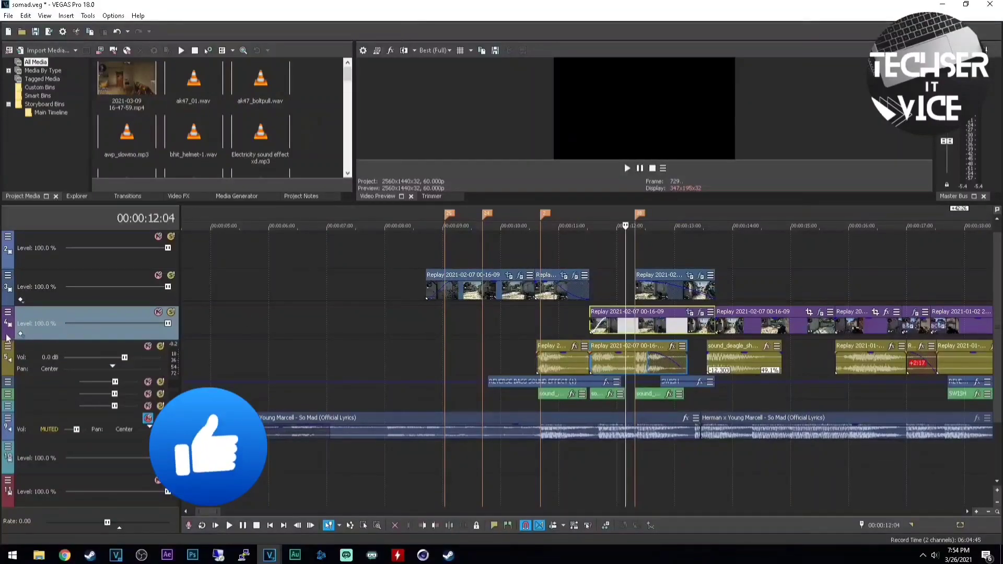
scroll(230, 322, down, 2)
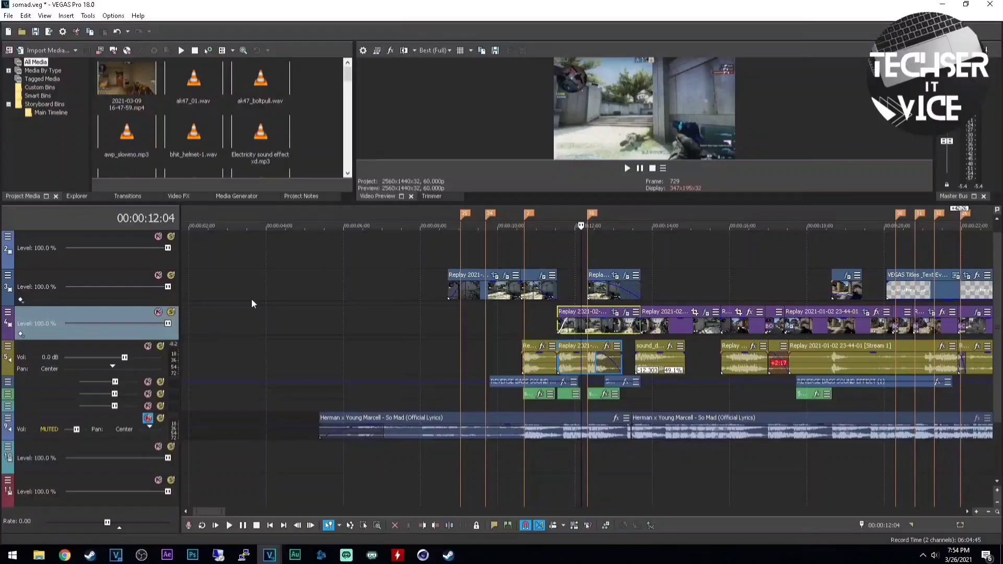
click(170, 313)
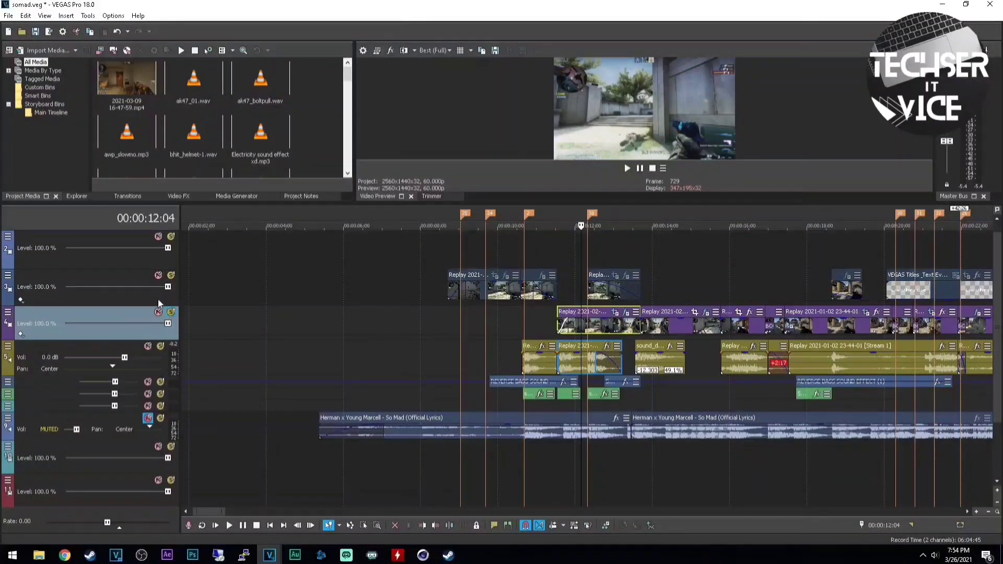
Play back briefly from about 11 seconds to check the result
scroll(685, 309, down, 2)
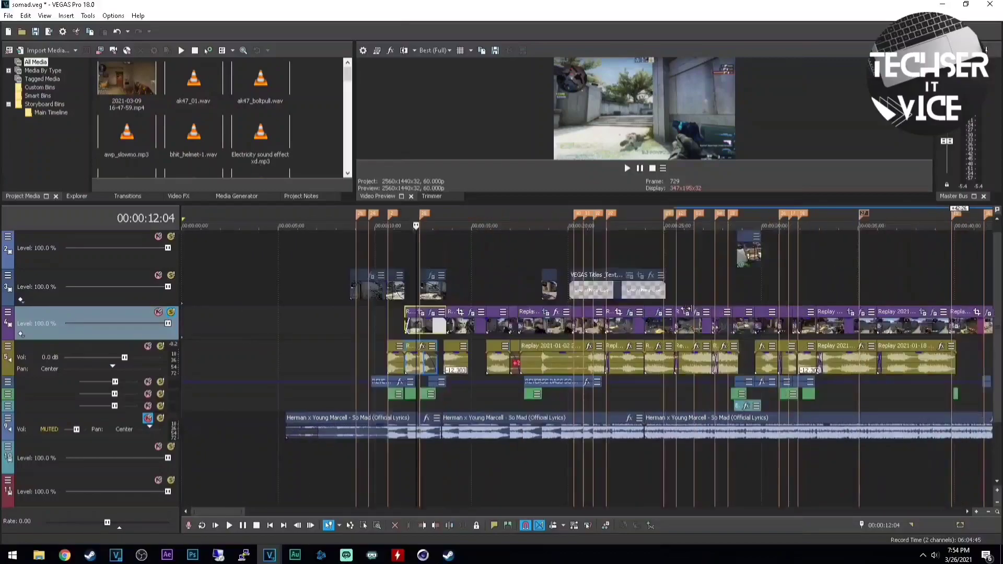
click(401, 321)
key(space)
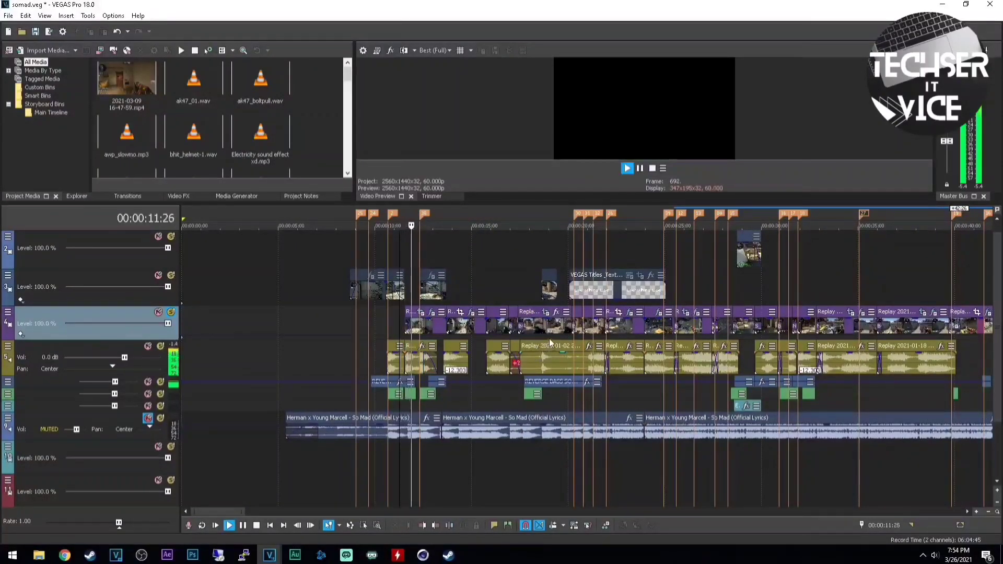
key(space)
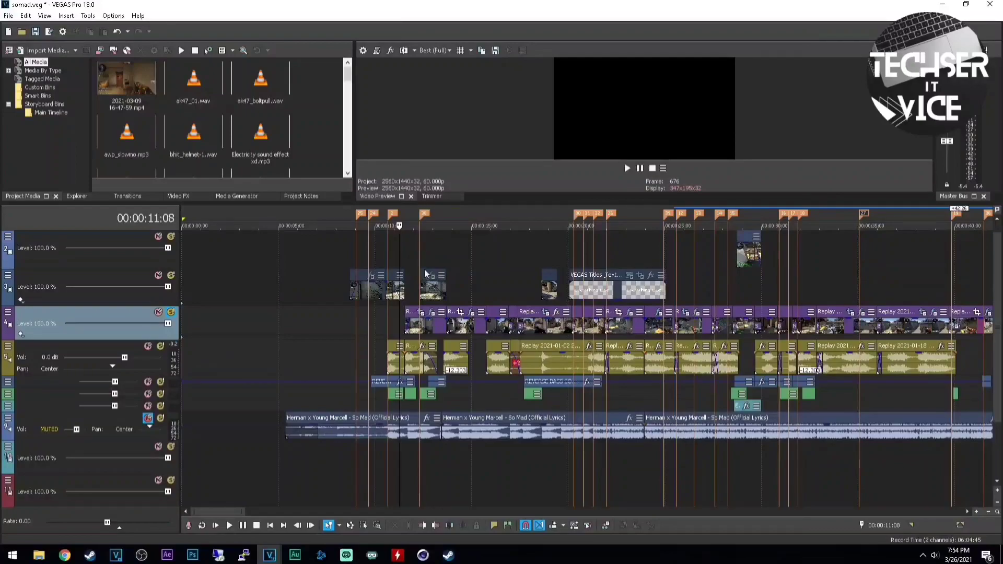
click(409, 251)
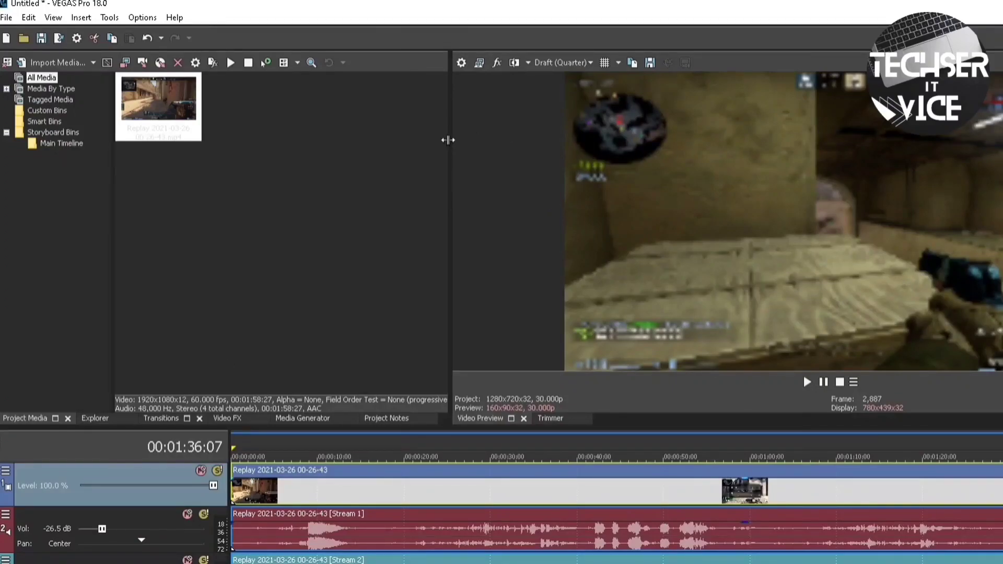
mouse_move(448, 140)
mouse_down()
mouse_move(385, 141)
mouse_move(447, 139)
mouse_up()
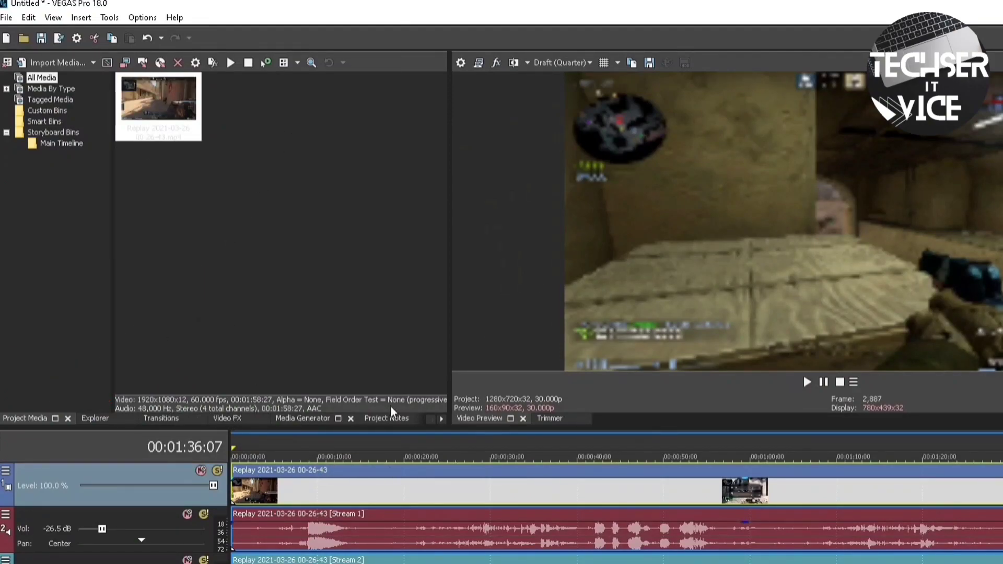
Drag the Titles and Text (Default) preset onto the end of the video track
click(283, 420)
drag(124, 123, 124, 355)
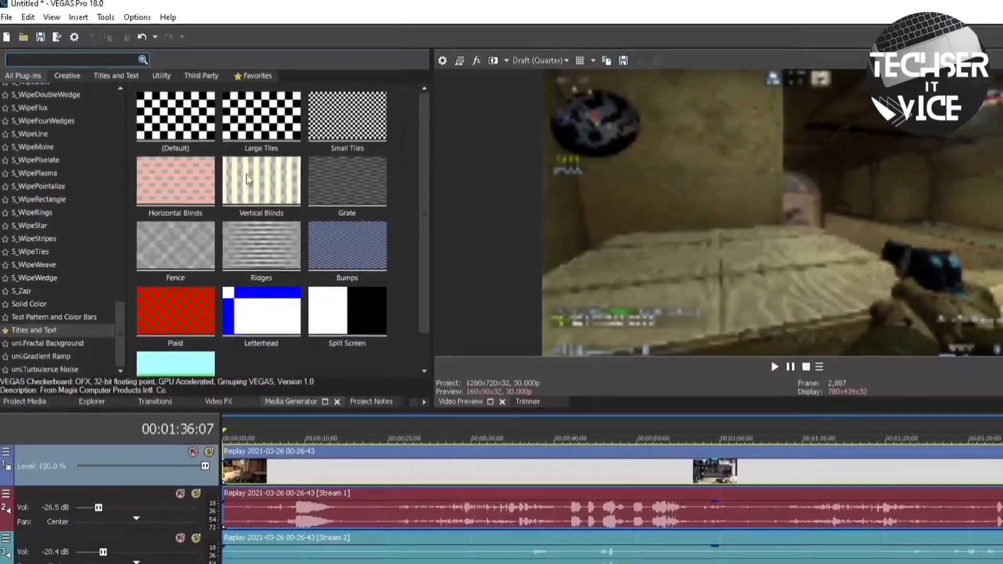
click(35, 343)
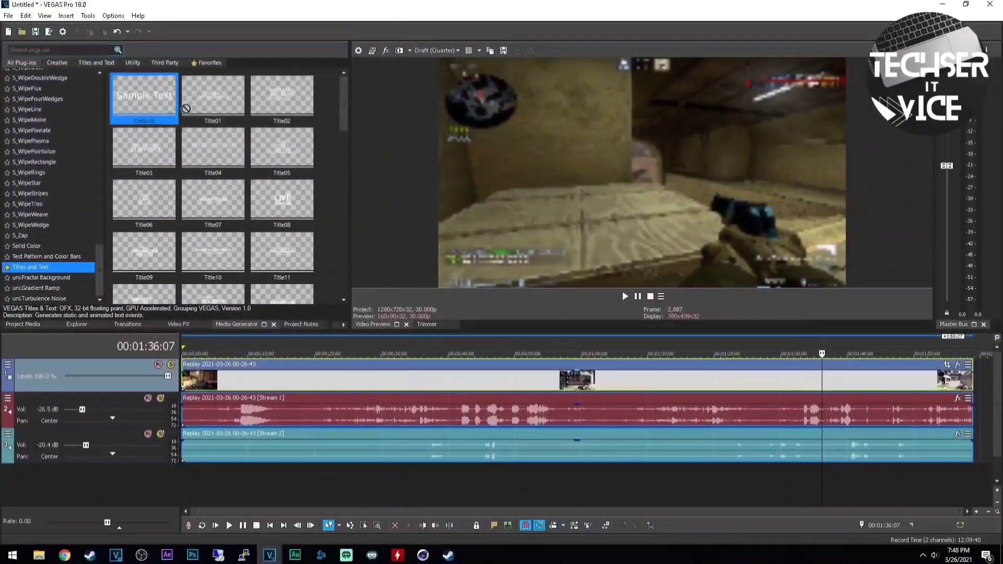
drag(168, 108, 891, 382)
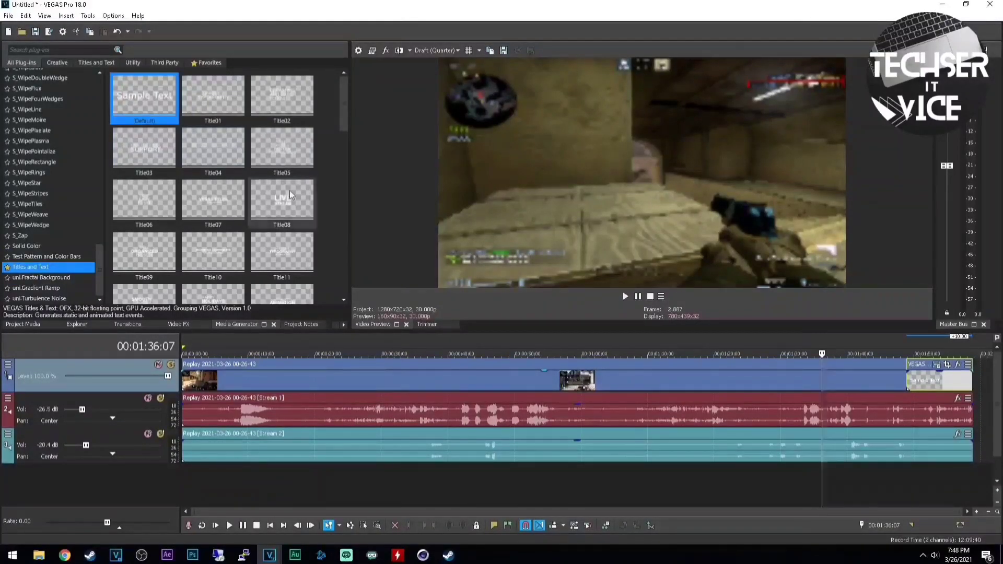
Return to Project Media to see the new Titles & Text item beside Replay
click(21, 325)
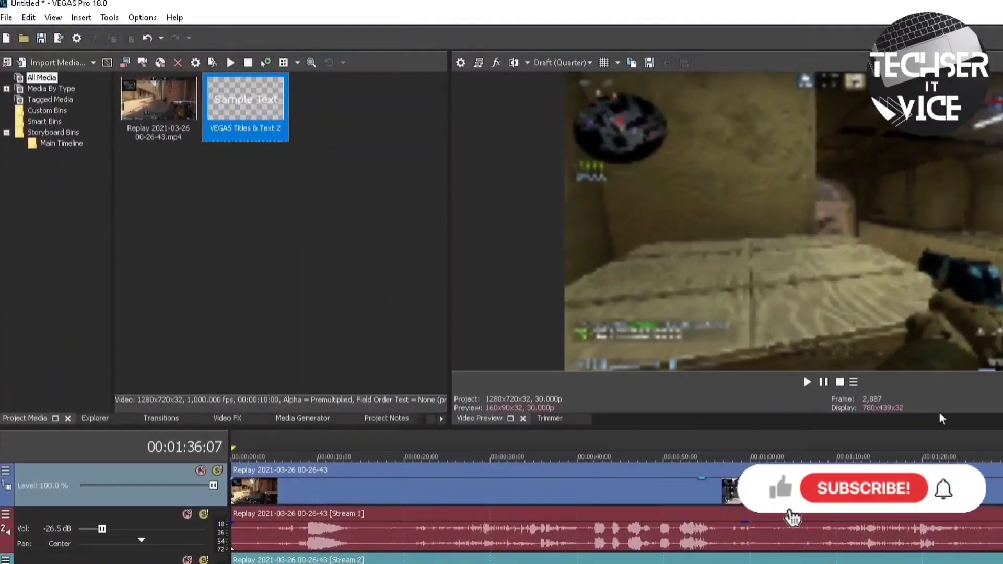
click(153, 102)
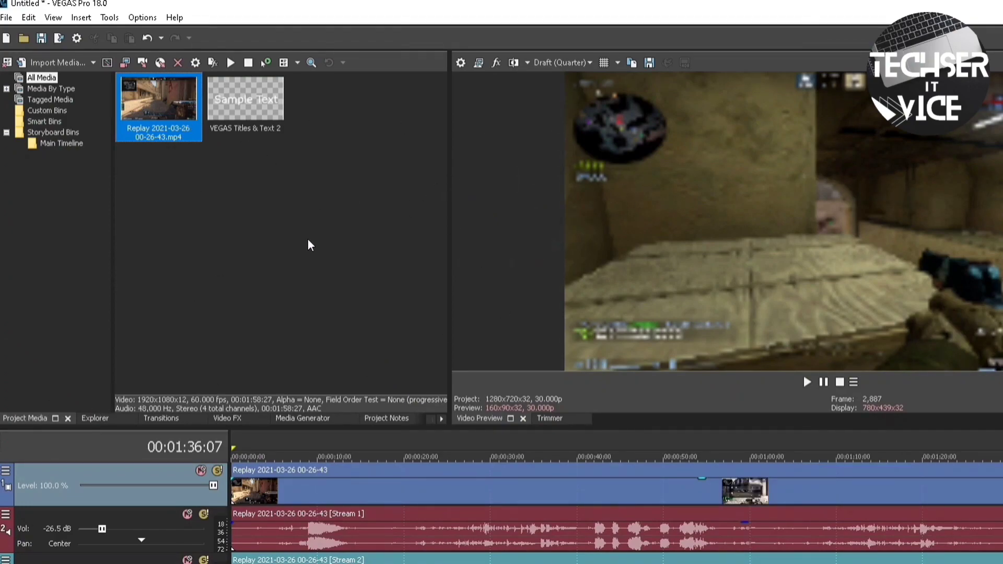
click(314, 253)
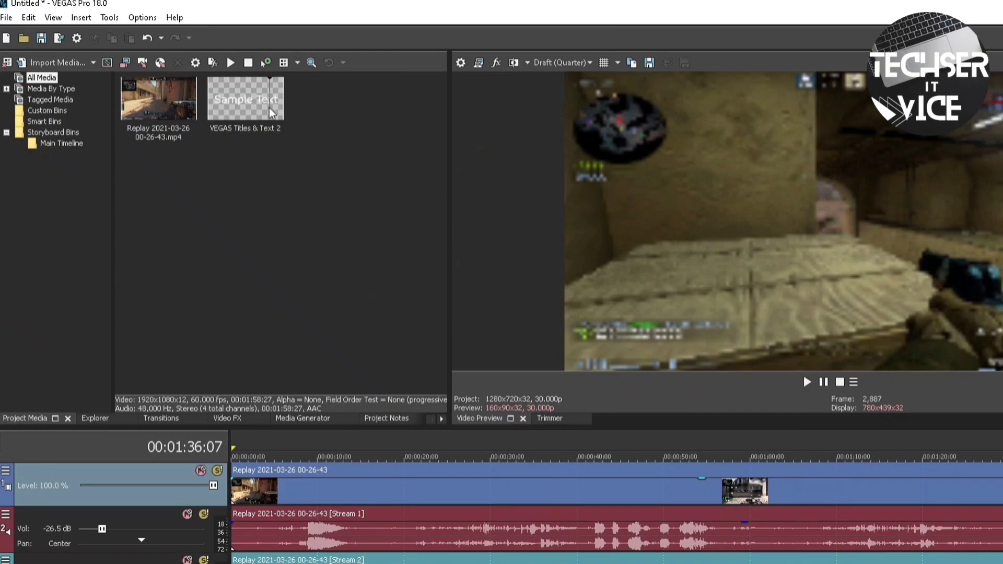